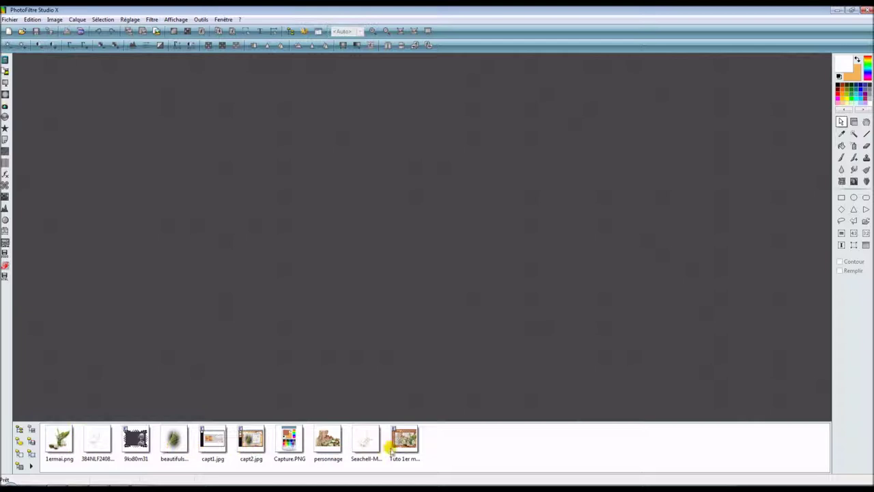
Step: Create a new 800 x 600 pixel image at 72 pixels per inch
click(10, 19)
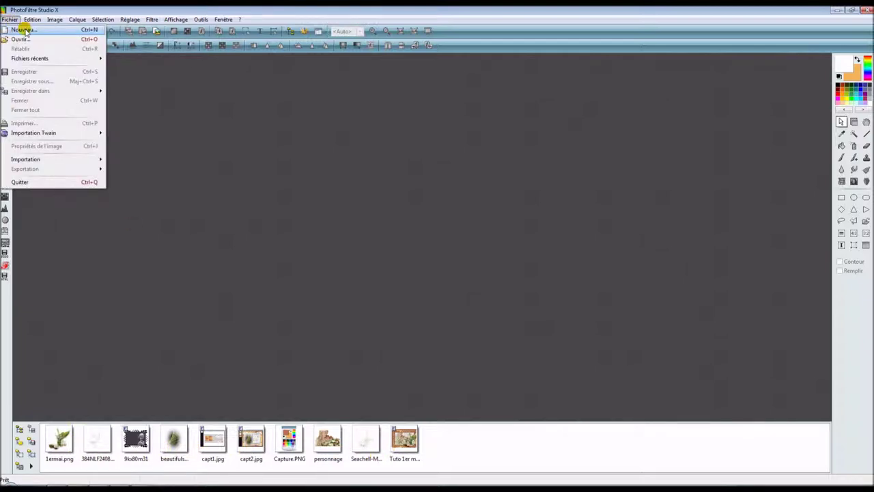
click(24, 30)
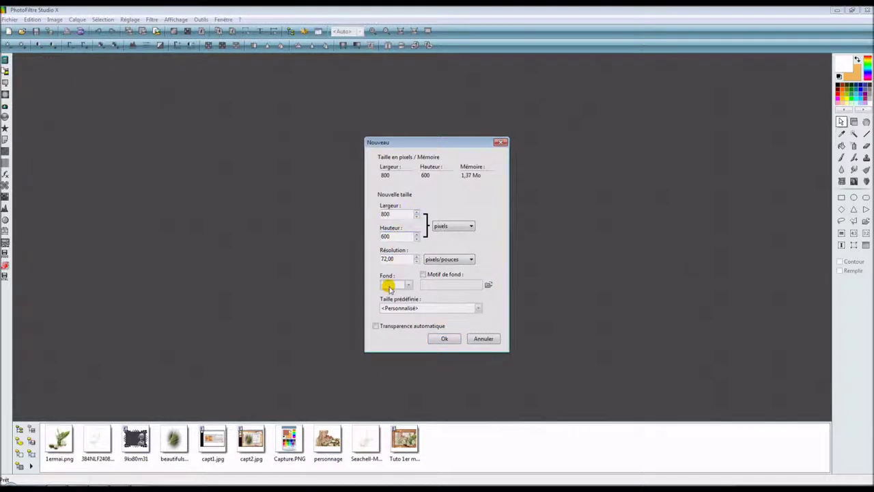
click(444, 338)
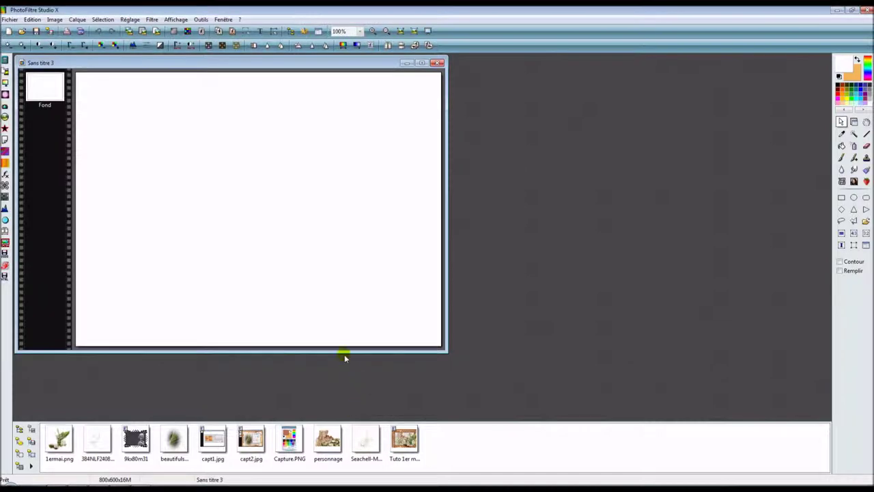
Step: Open Capture.PNG, sample its brown swatch (#B77252) as the foreground colour, and close the image
click(294, 444)
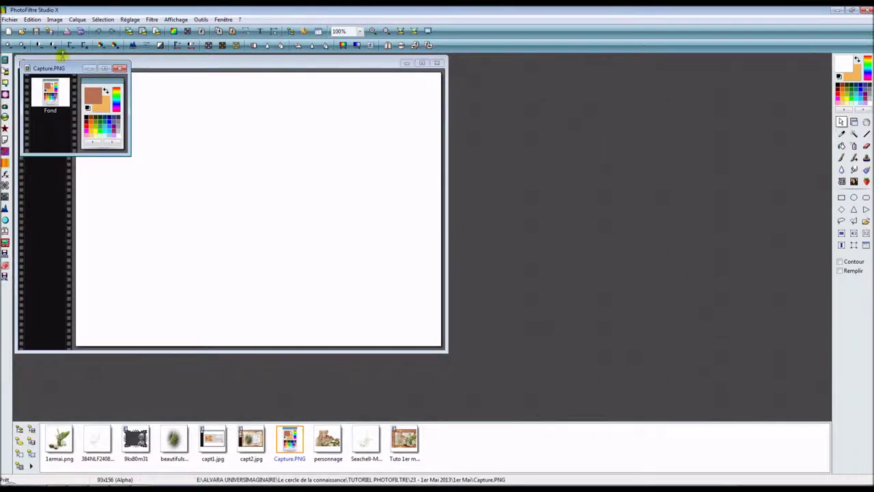
drag(61, 60, 535, 124)
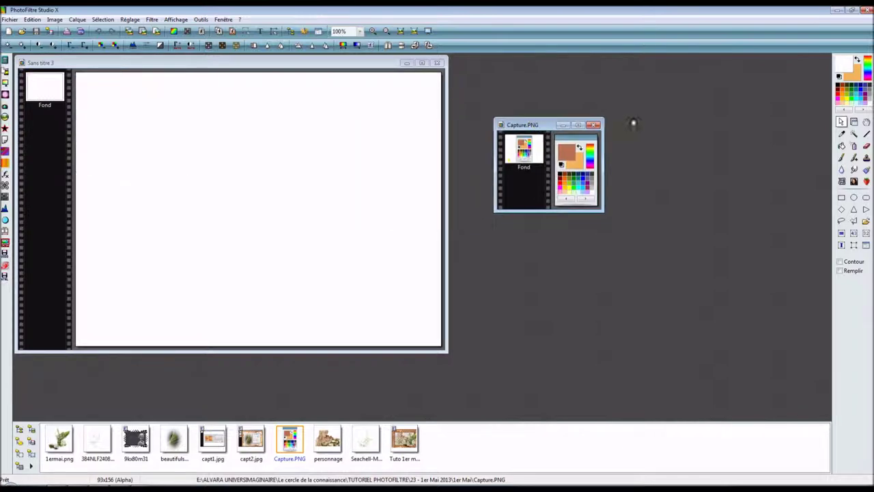
click(842, 135)
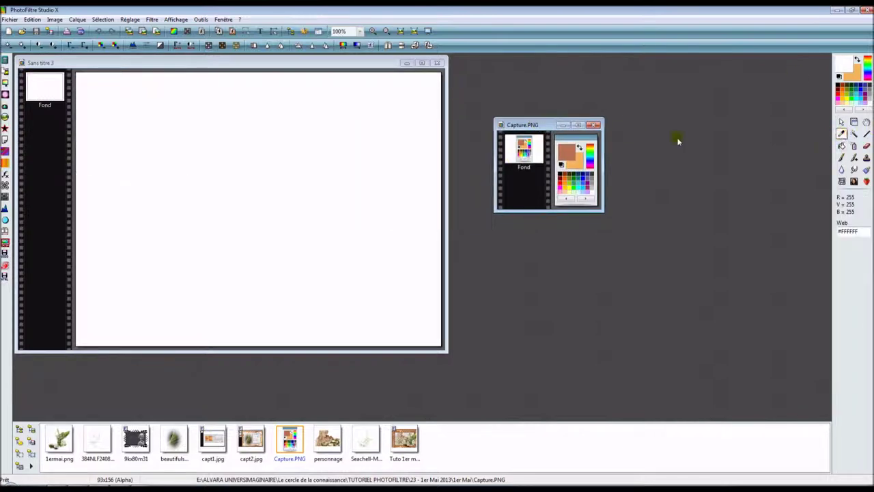
click(573, 150)
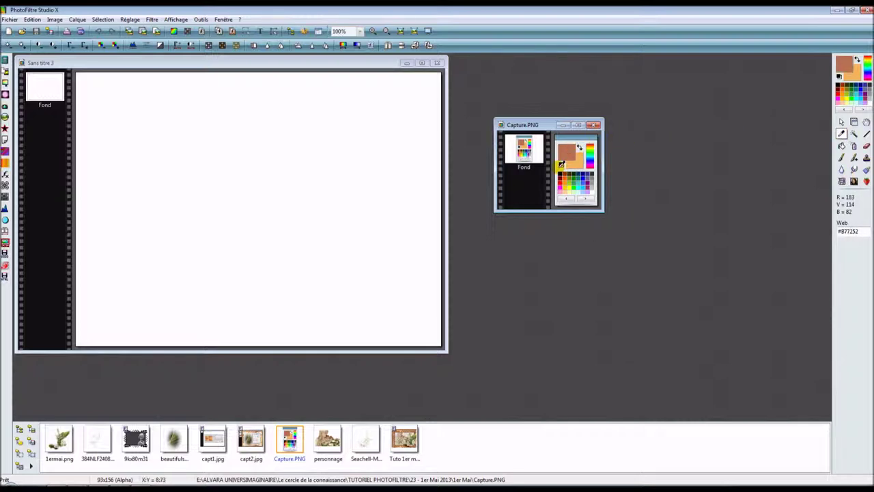
click(594, 125)
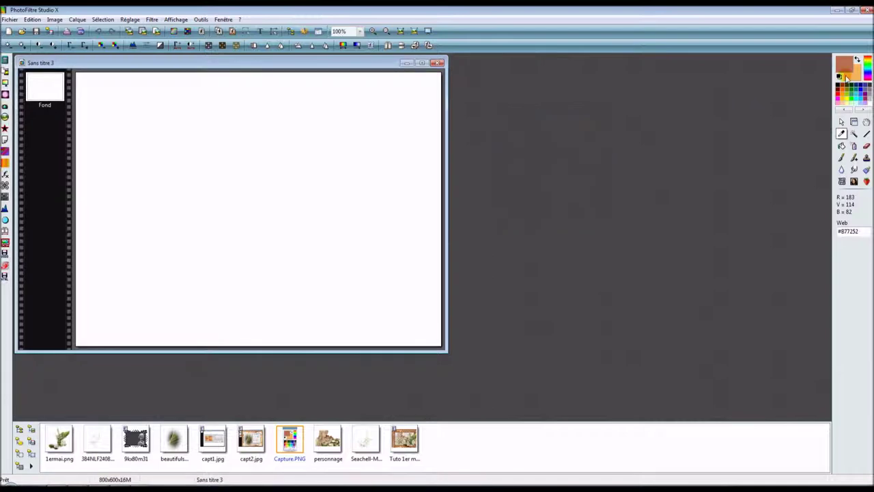
Step: Add the brown foreground colour (183, 114, 82) to the custom colours and confirm it
click(845, 65)
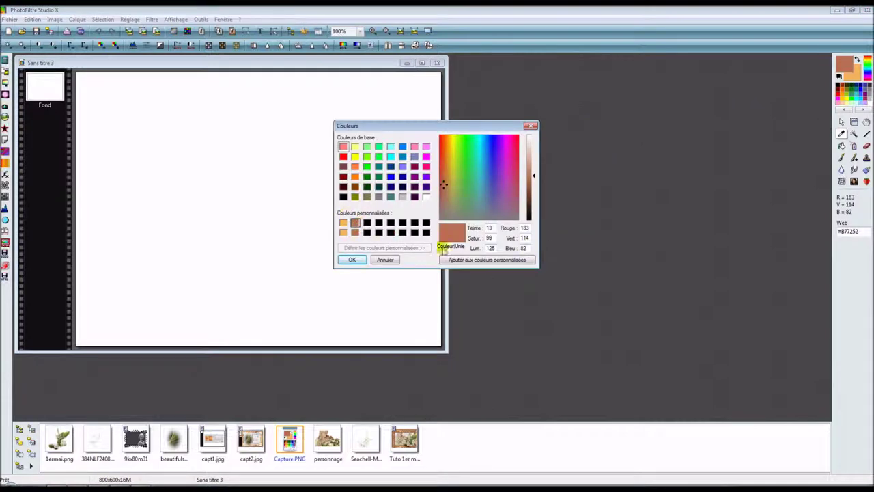
click(456, 261)
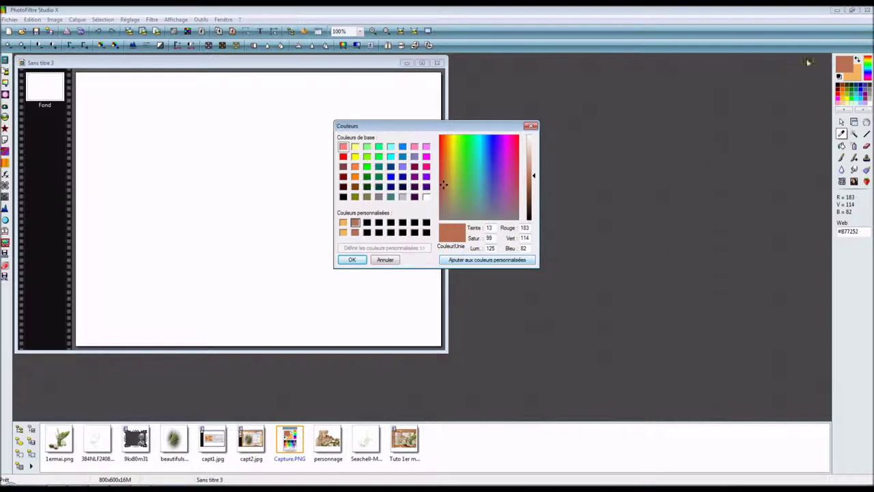
click(355, 222)
click(356, 235)
click(351, 259)
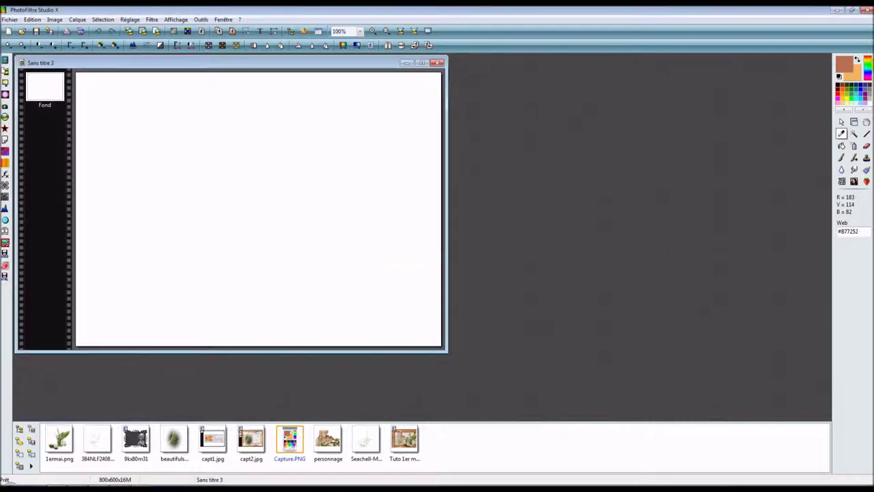
Step: Confirm the orange background colour with red 243, green 180, blue 92, and return to the selection tool
click(850, 66)
click(331, 224)
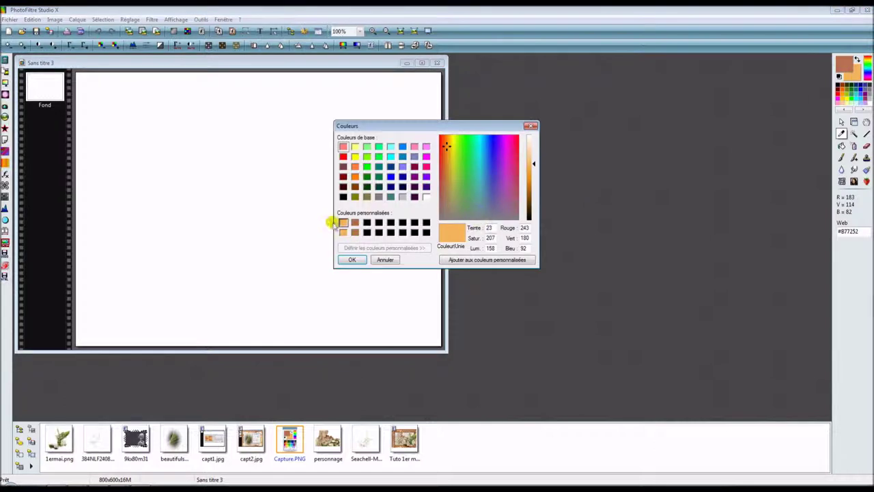
click(353, 260)
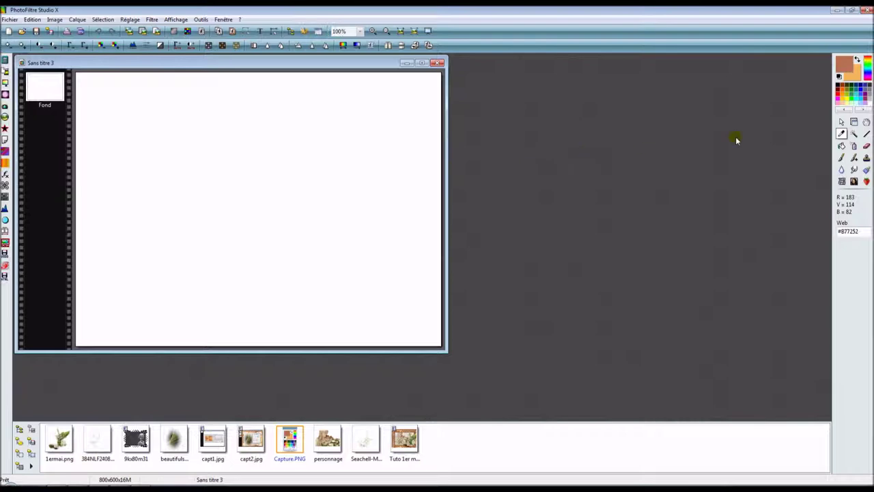
click(842, 122)
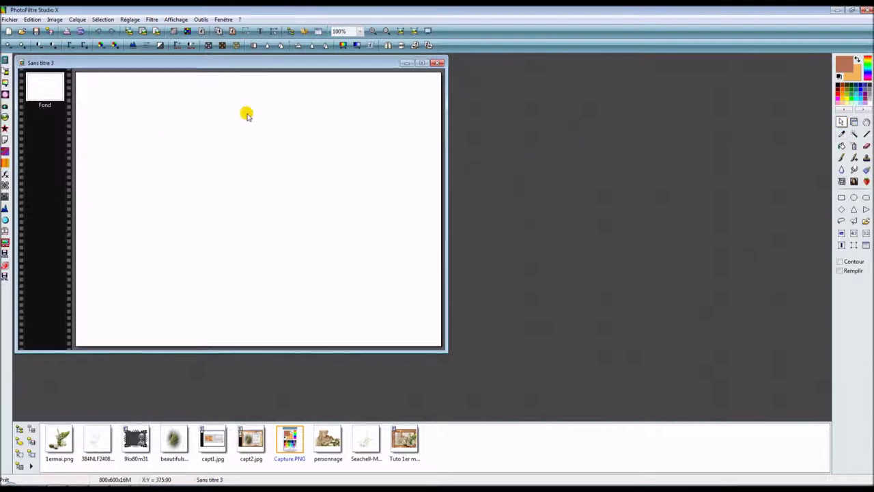
Step: Apply the Mehdi Wavy Lab 1.1 filter to the blank image with the Radial style and frequency 3
click(151, 19)
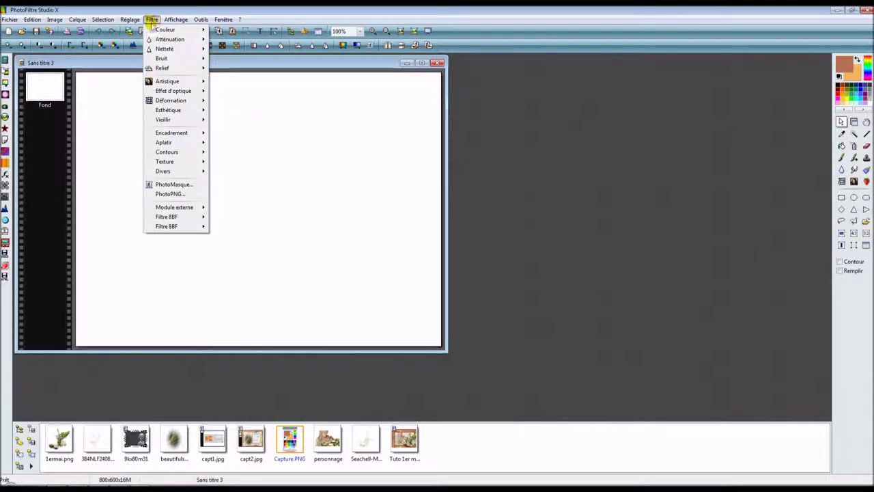
mouse_move(204, 217)
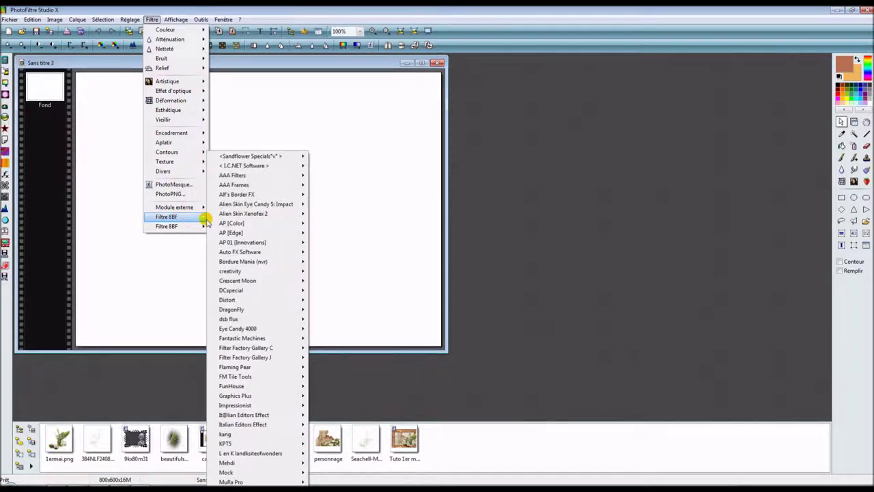
mouse_move(275, 463)
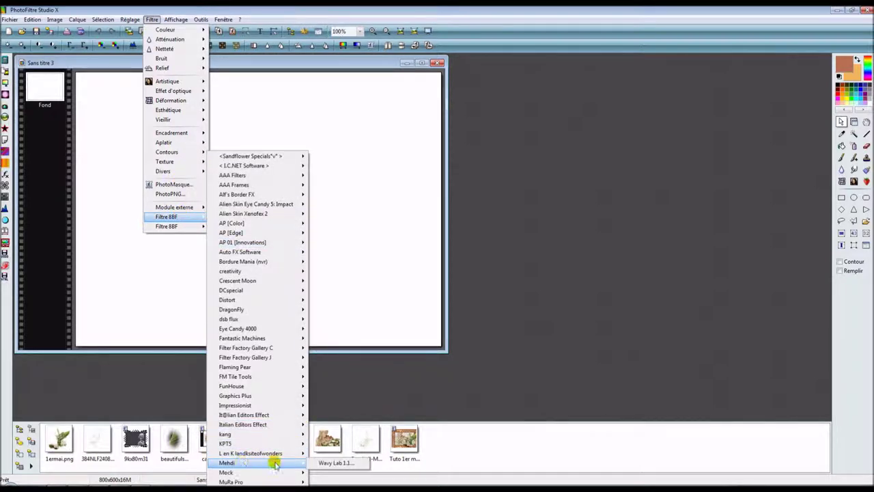
click(334, 464)
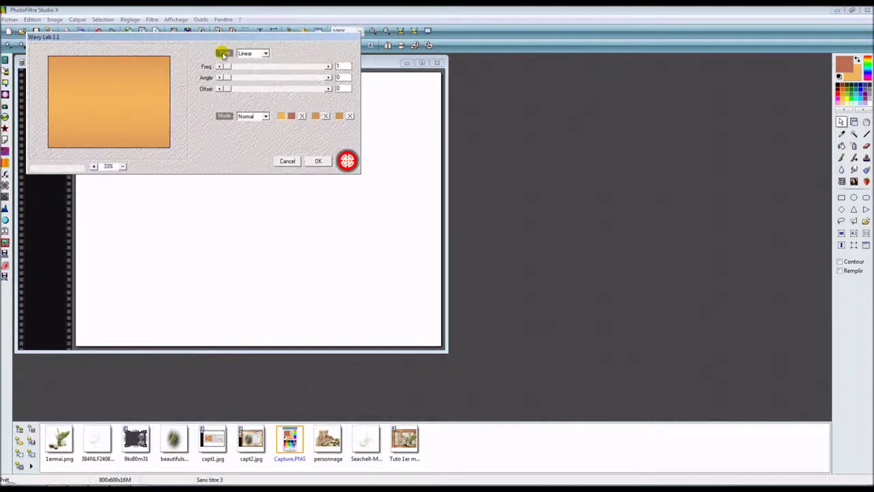
click(265, 54)
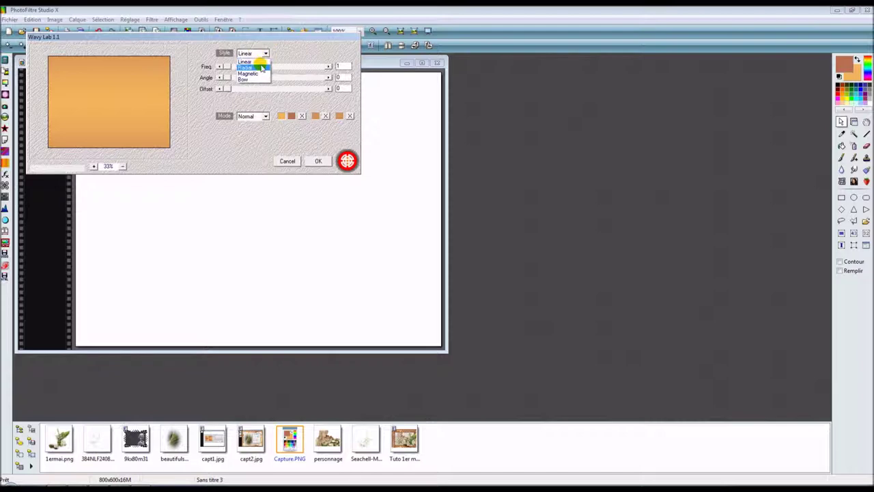
click(259, 67)
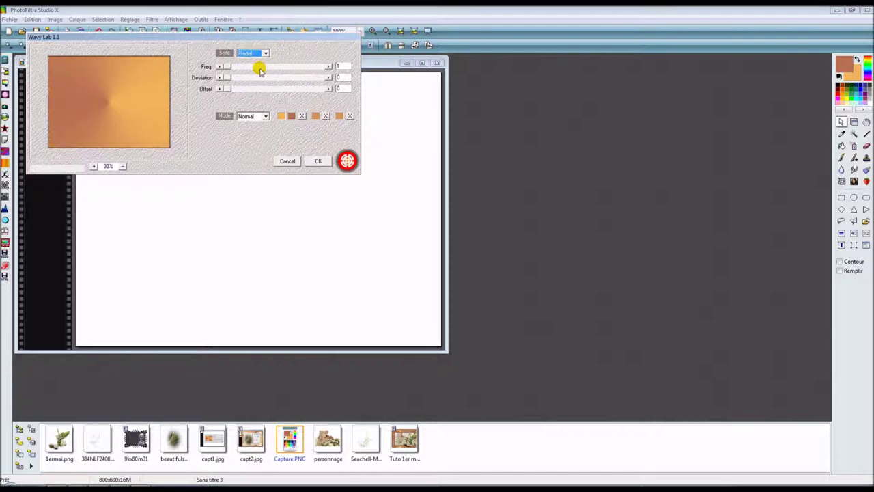
click(328, 68)
click(328, 67)
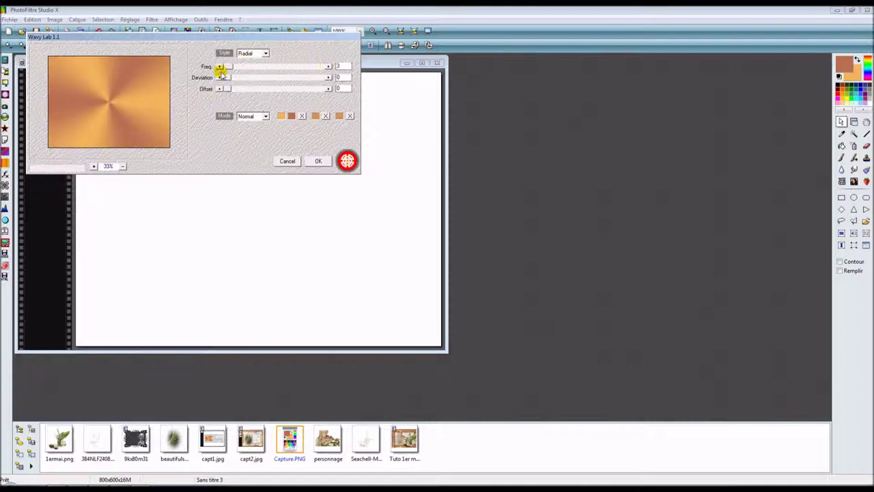
click(328, 77)
click(317, 162)
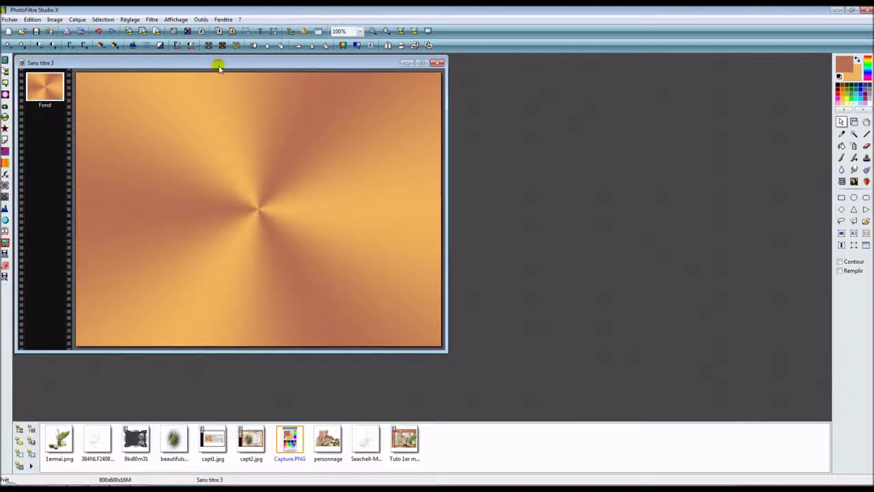
Step: Open the 9kx80m31 mask image beside the gradient image and set the foreground colour to white
click(140, 443)
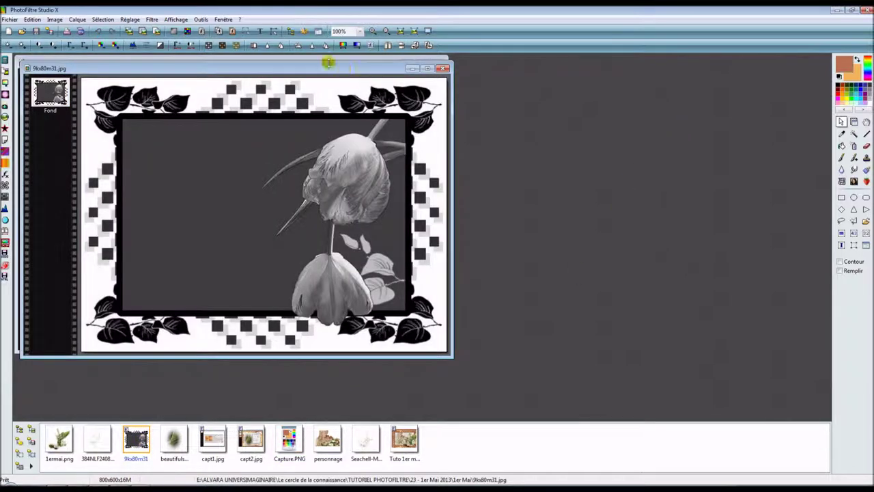
drag(325, 67, 664, 71)
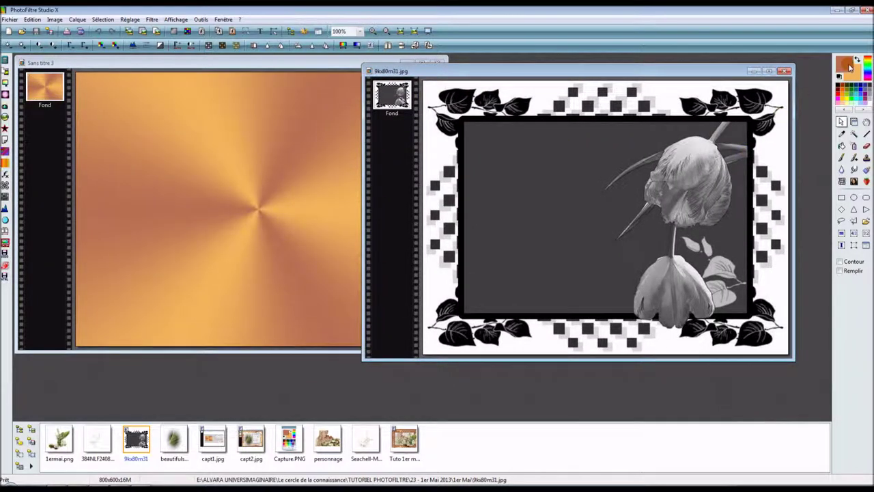
click(869, 100)
drag(475, 72, 497, 72)
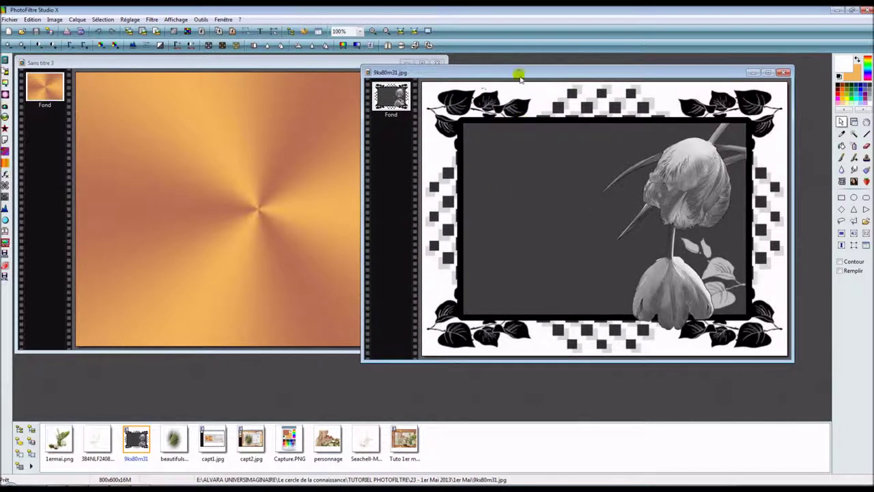
Step: Copy the floral frame mask and paste it into the gradient image with Paste Special as a white, mask-shaped layer
click(31, 19)
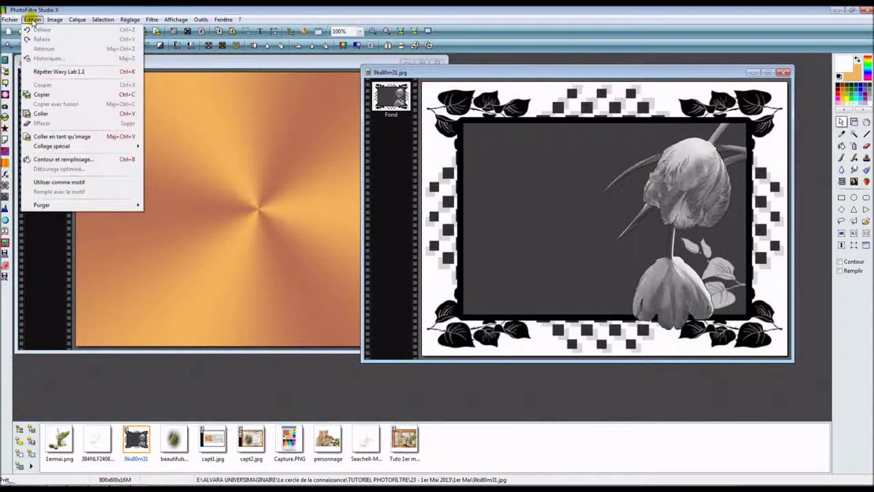
click(43, 94)
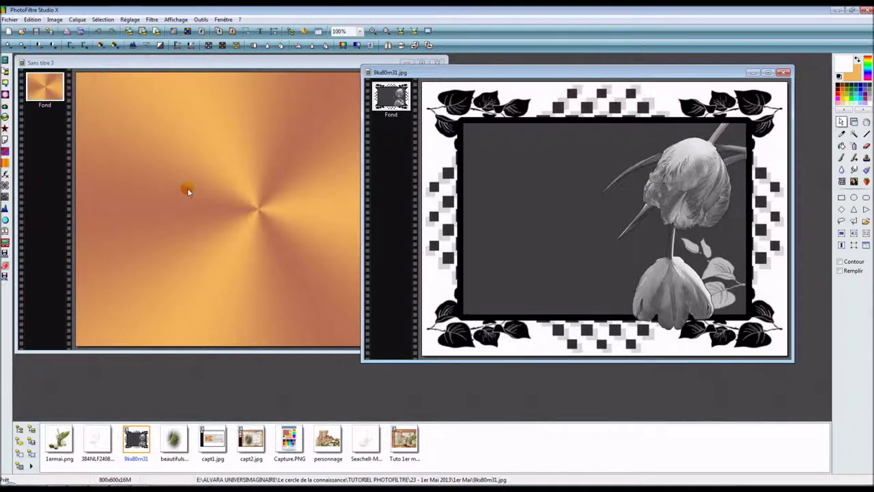
click(102, 62)
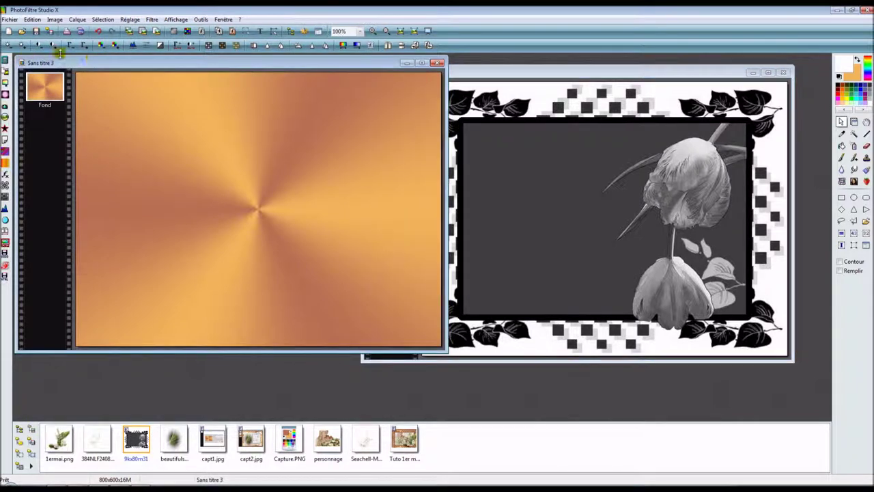
click(30, 19)
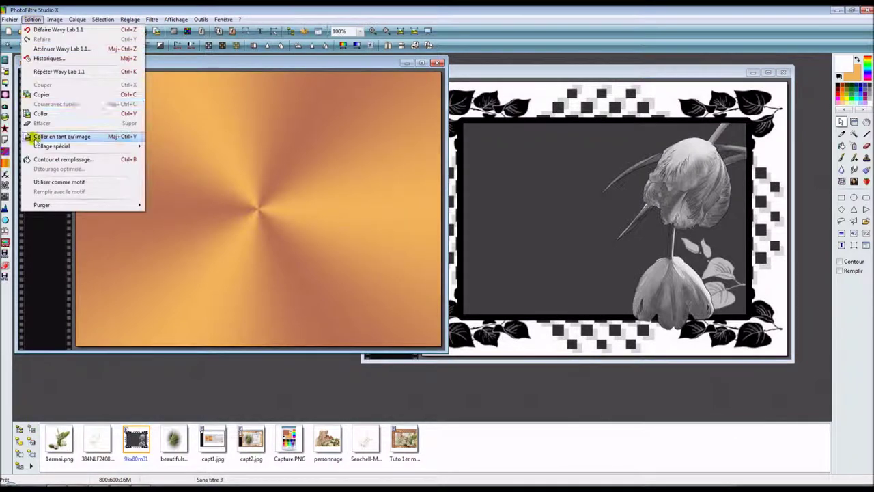
mouse_move(51, 146)
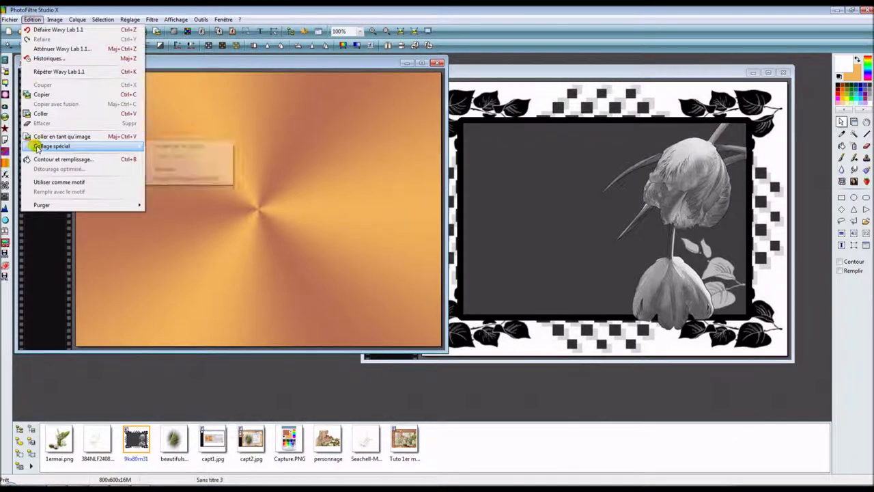
click(176, 170)
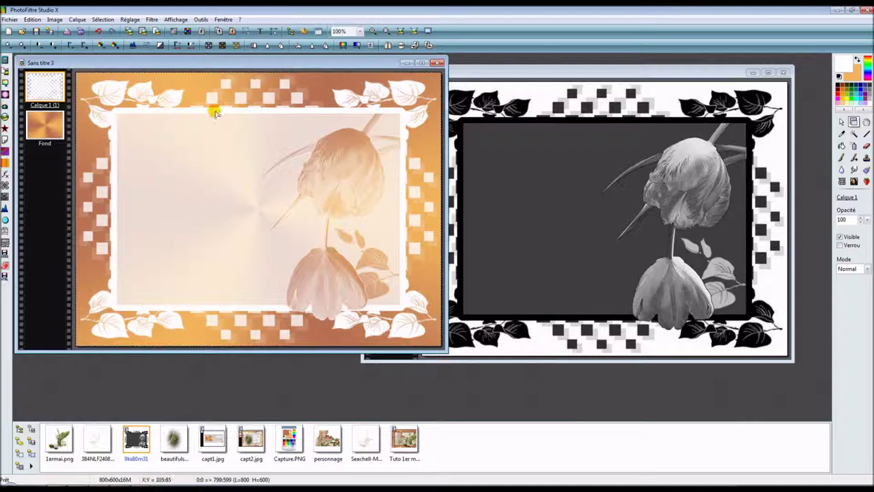
Step: Minimize the 9kx80m31 mask image and move the gradient image window to the middle of the workspace
click(484, 72)
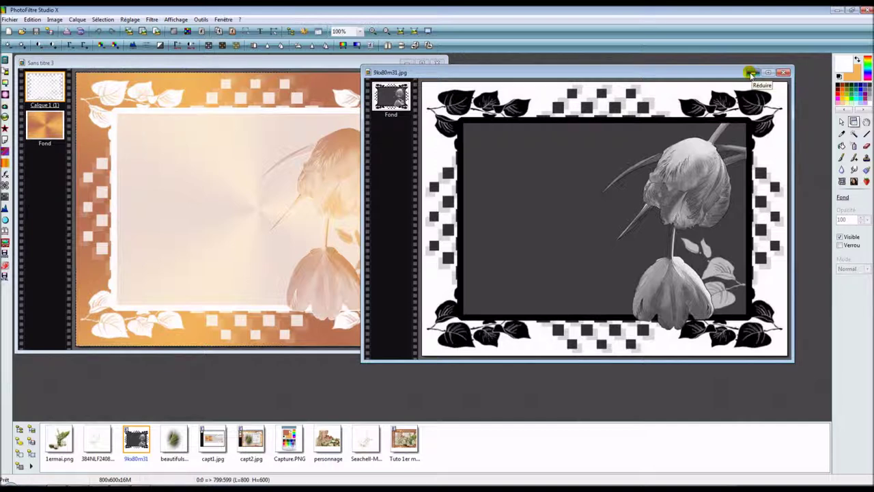
click(750, 73)
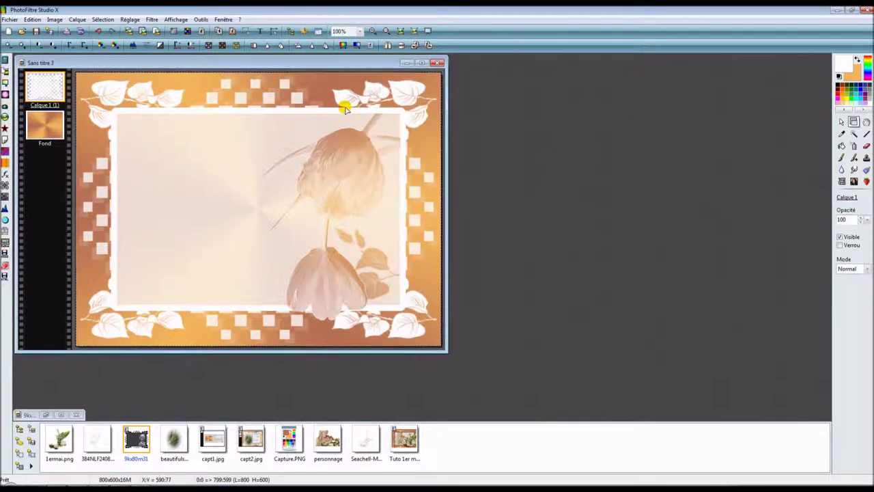
drag(217, 66, 352, 94)
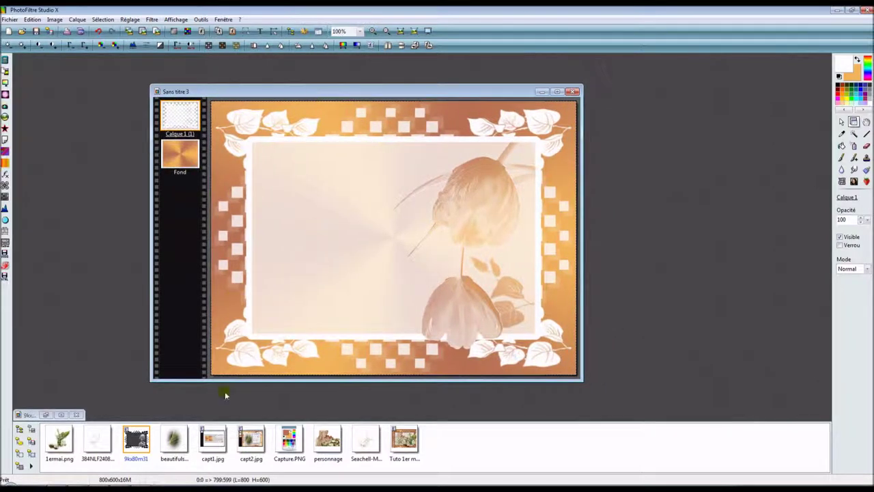
Step: Add the green leaf image (beautifuls...) to the composition as a new layer and move it over the left half of the floral frame
click(178, 443)
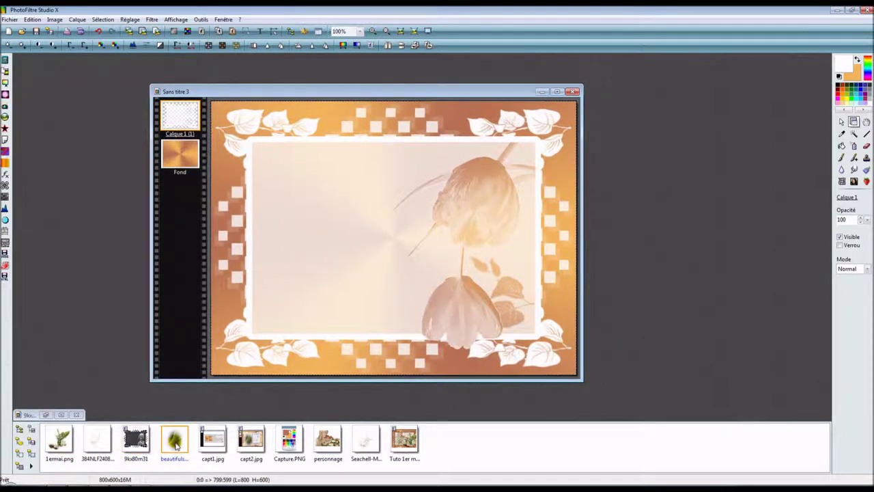
drag(176, 447, 303, 239)
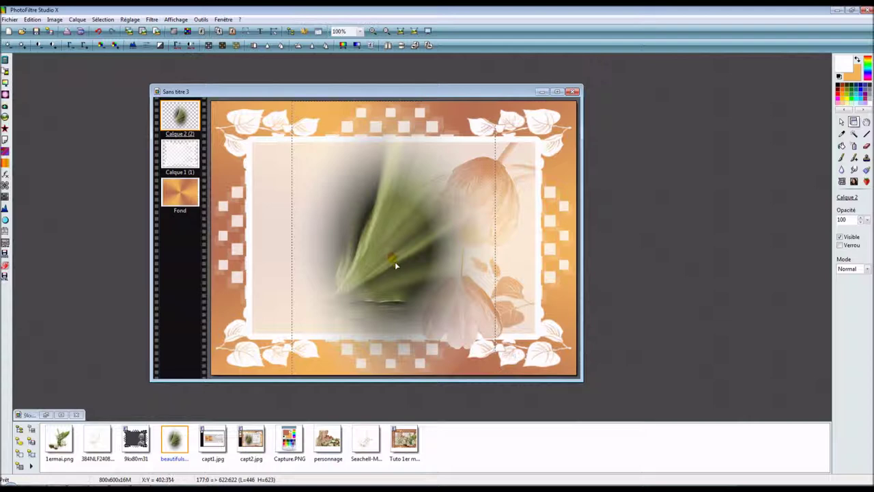
drag(397, 259, 335, 272)
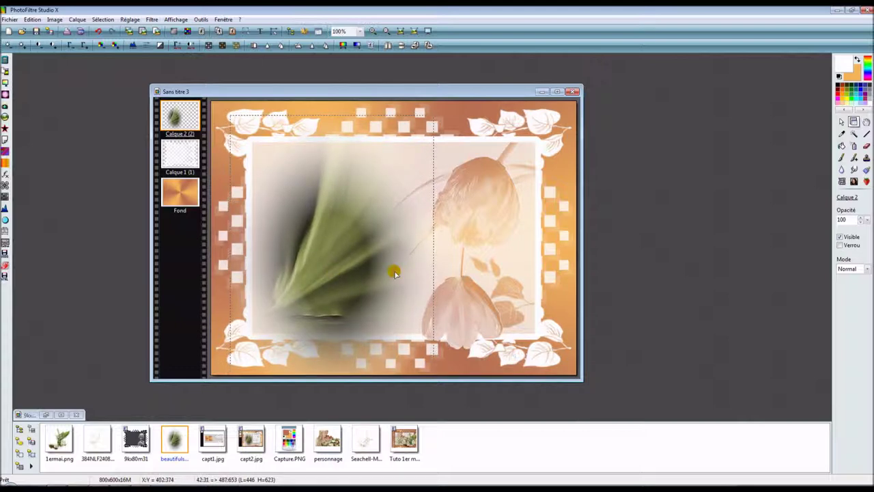
Step: Nudge the green leaf layer slightly left and down to fine-tune its placement inside the white frame
key(Left)
key(Left)
key(Left)
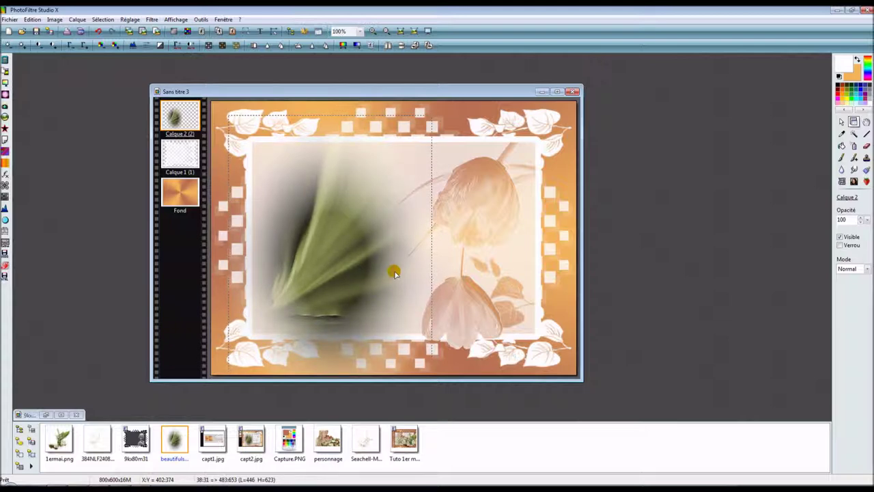
key(Left)
key(Left)
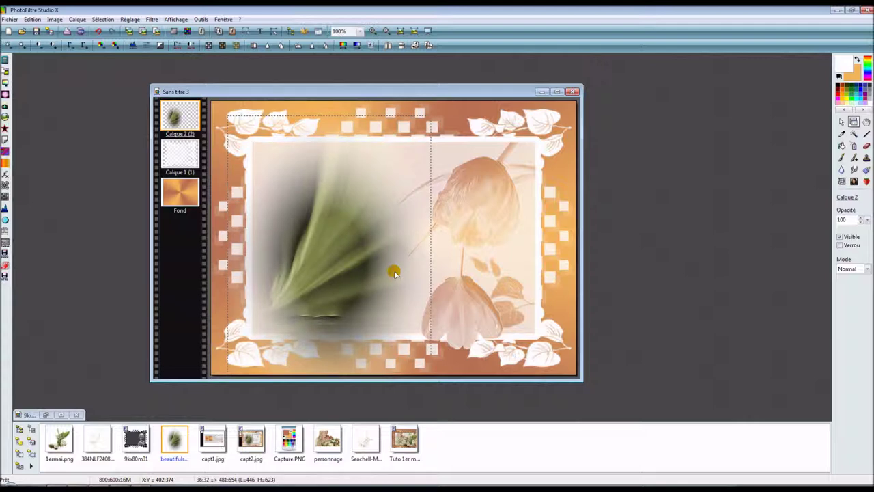
key(Down)
key(Down)
key(Up)
key(Up)
key(Up)
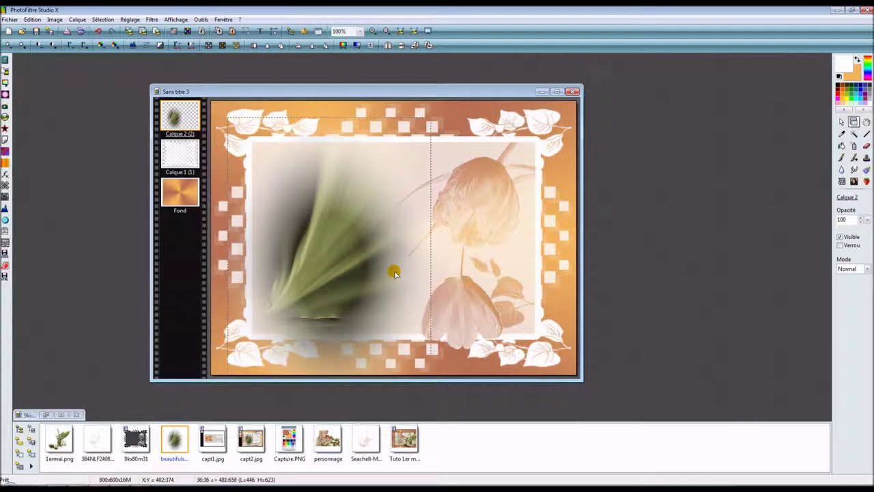
key(Down)
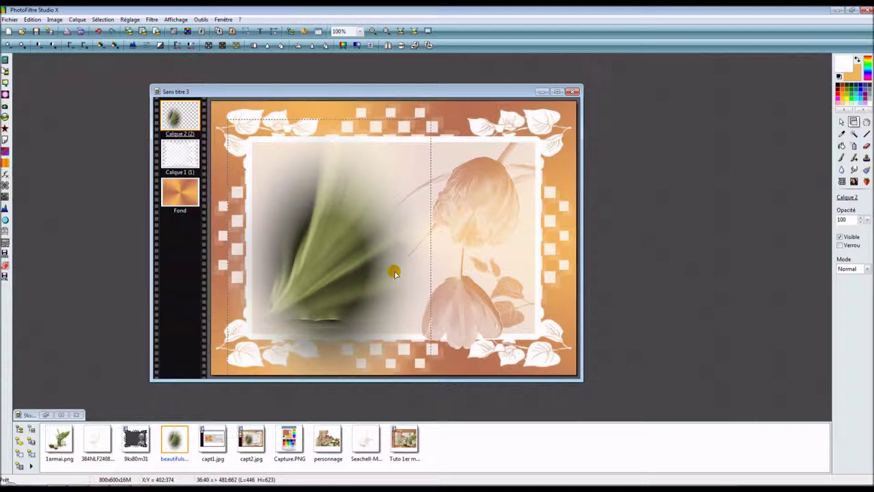
key(Right)
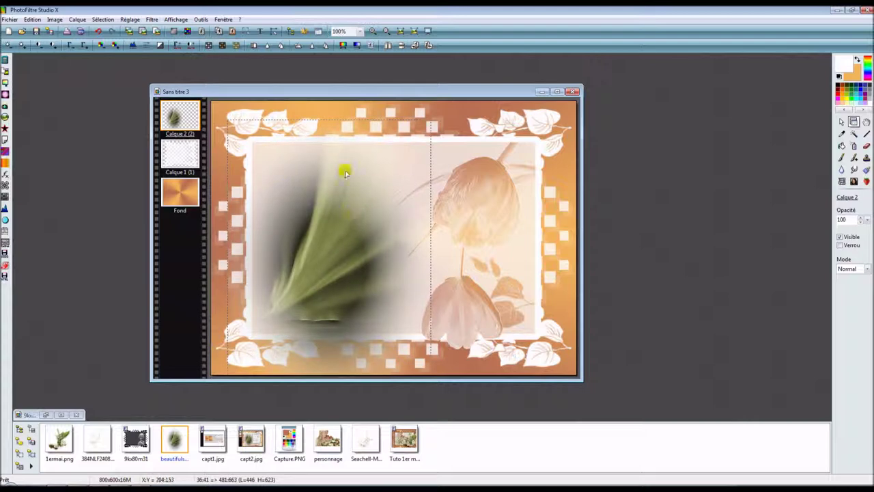
Step: Add the personnage image of the woman as a new layer and place it against the upper-left inner corner of the white frame
click(328, 441)
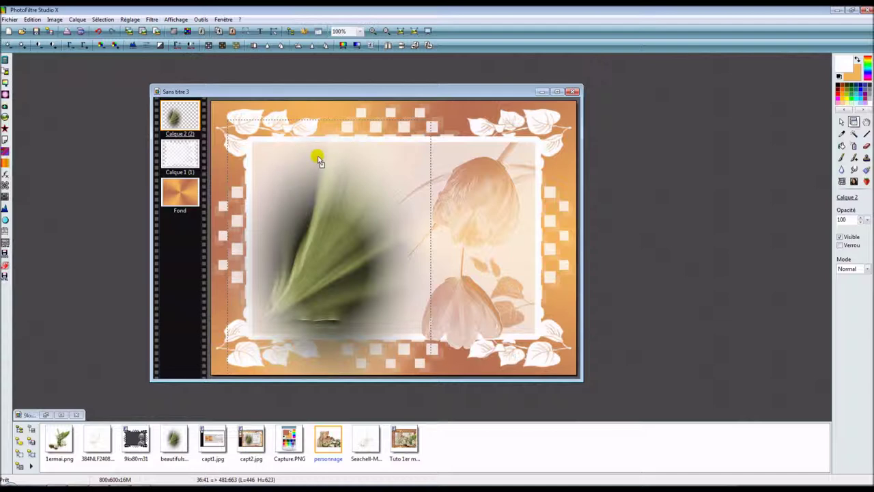
key(ctrl+v)
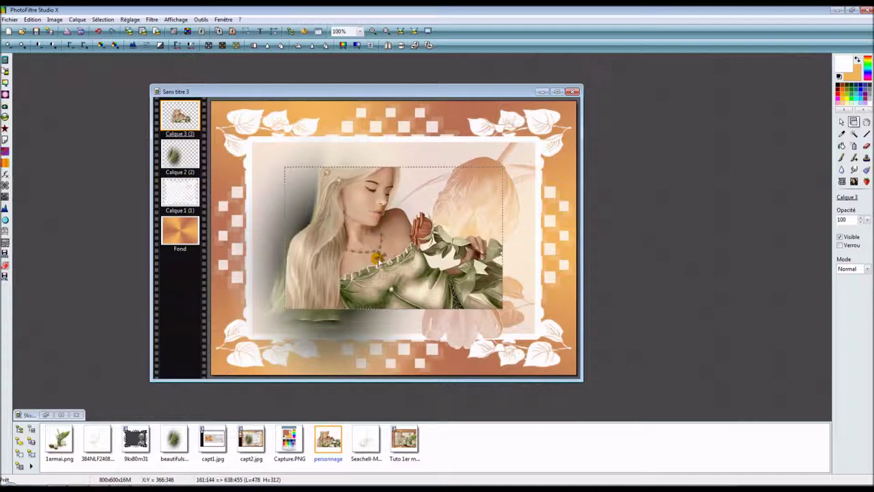
drag(376, 258, 346, 237)
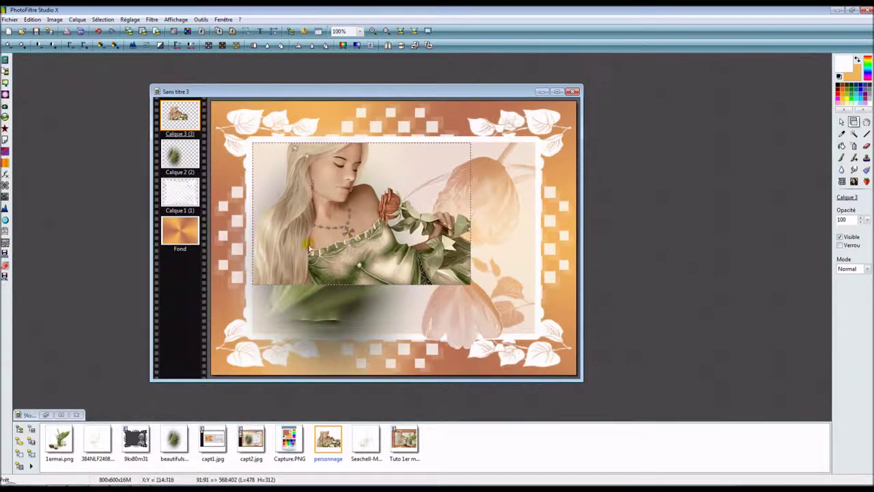
Step: Examine at 200% zoom how the woman layer's edges line up with the inner border of the white frame
scroll(295, 223, up, 1)
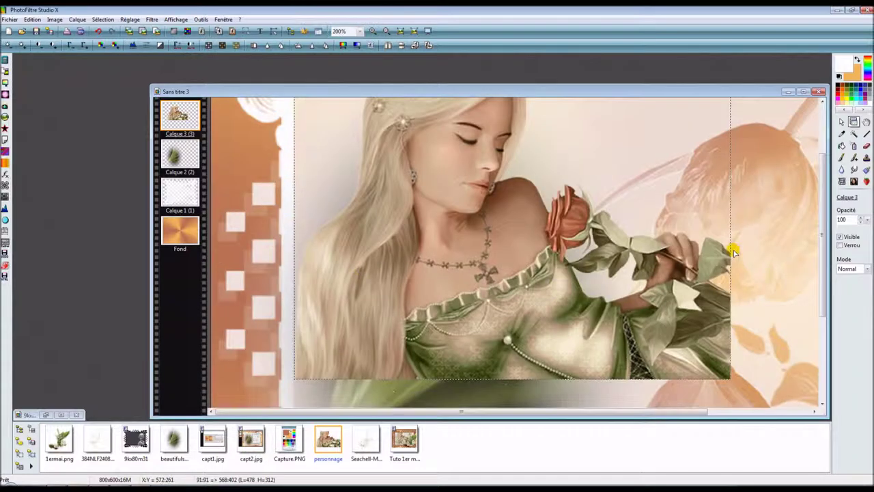
drag(817, 247, 821, 157)
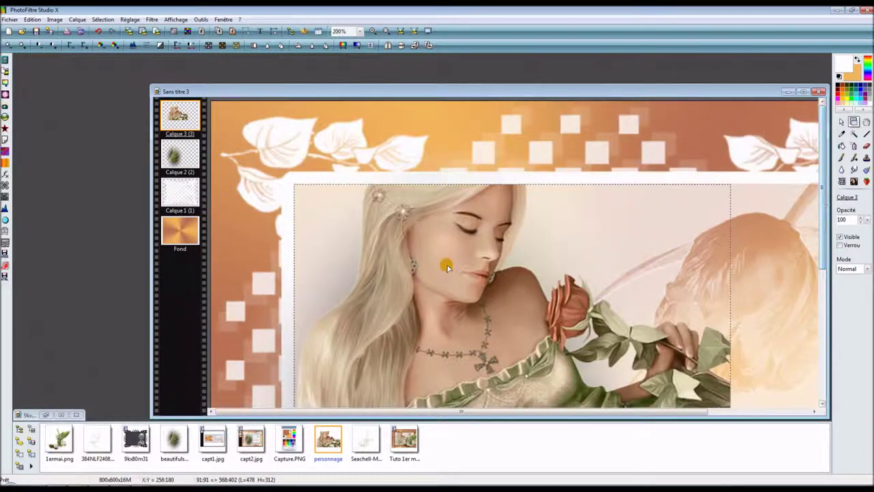
key(Page_Down)
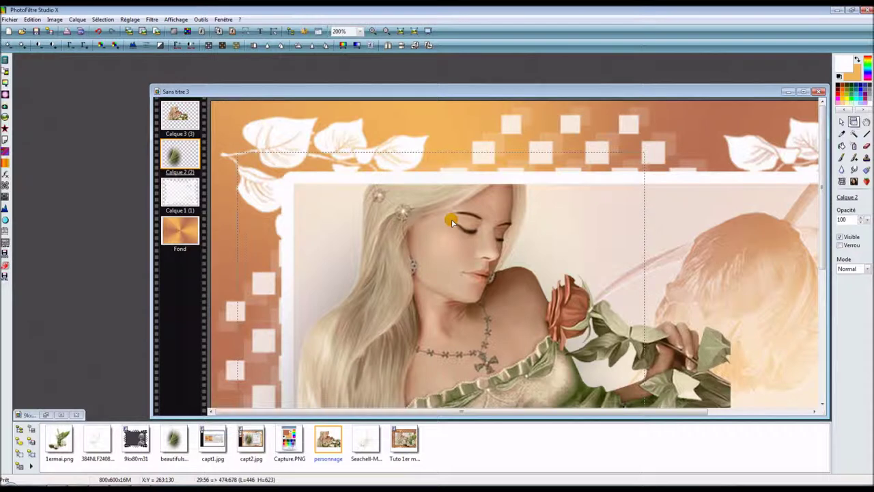
key(Page_Up)
drag(821, 174, 823, 240)
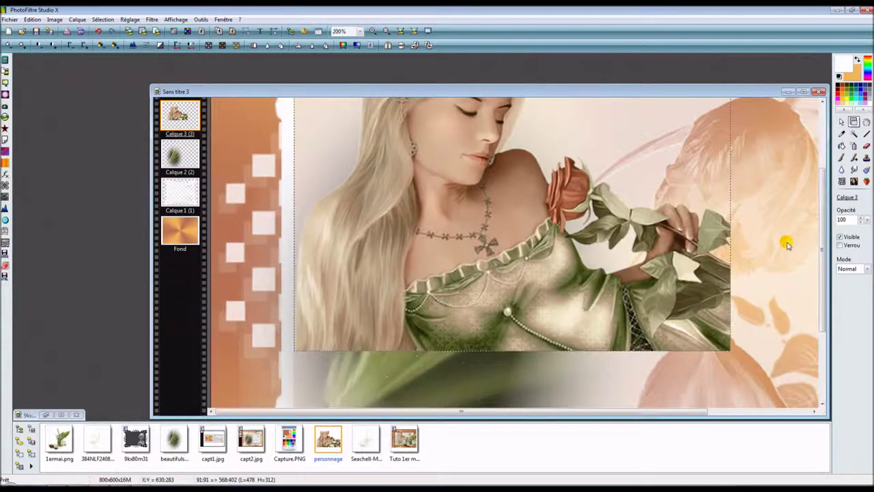
key(Left)
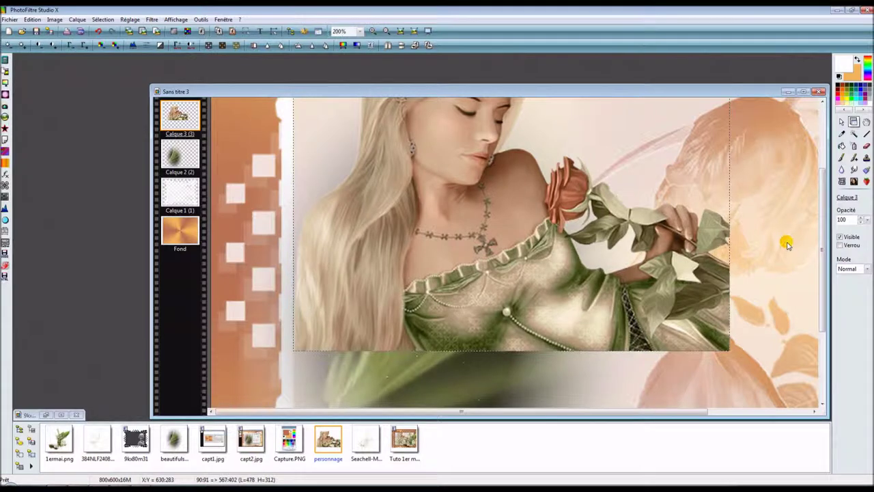
key(Right)
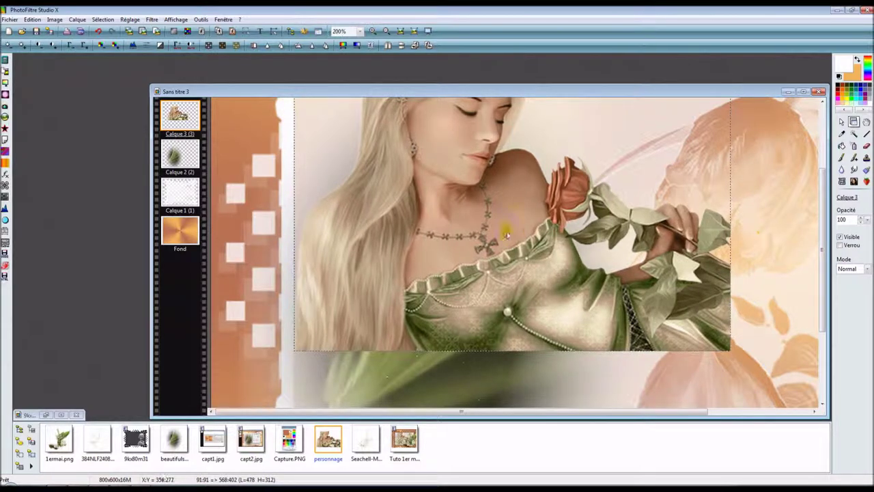
key(ctrl+alt+0)
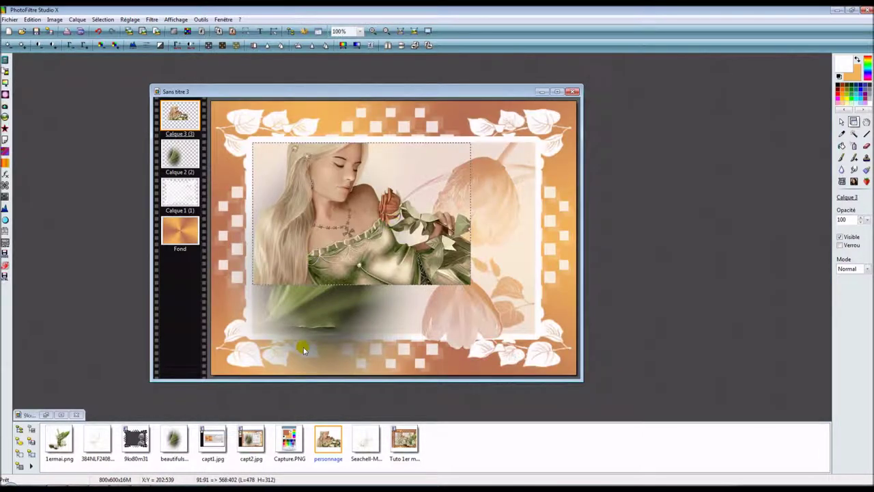
Step: Duplicate the woman layer and flip the copy vertically
right_click(344, 199)
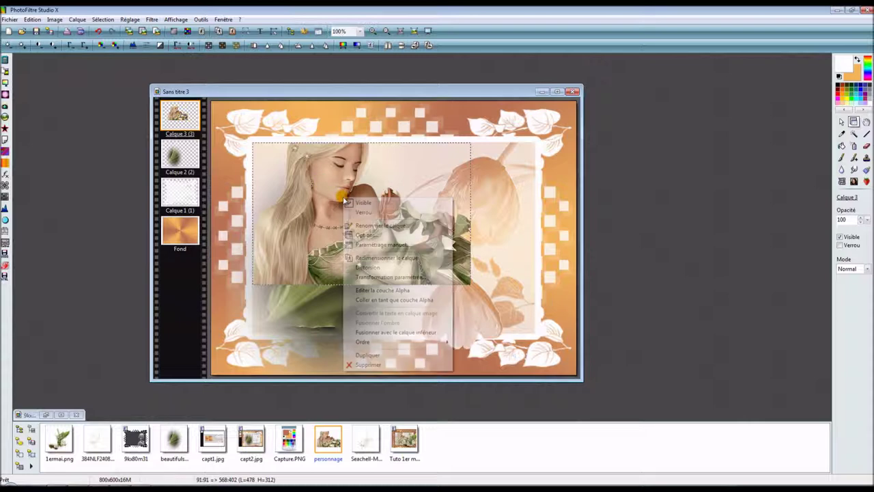
click(377, 355)
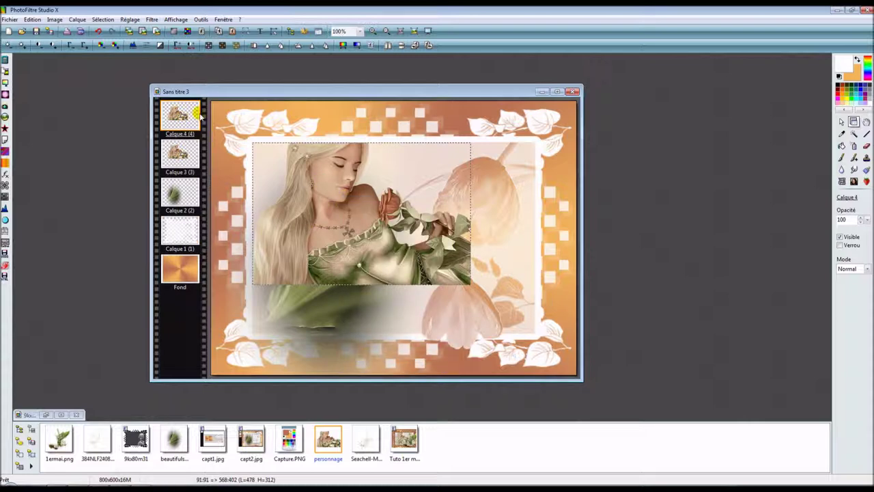
click(402, 46)
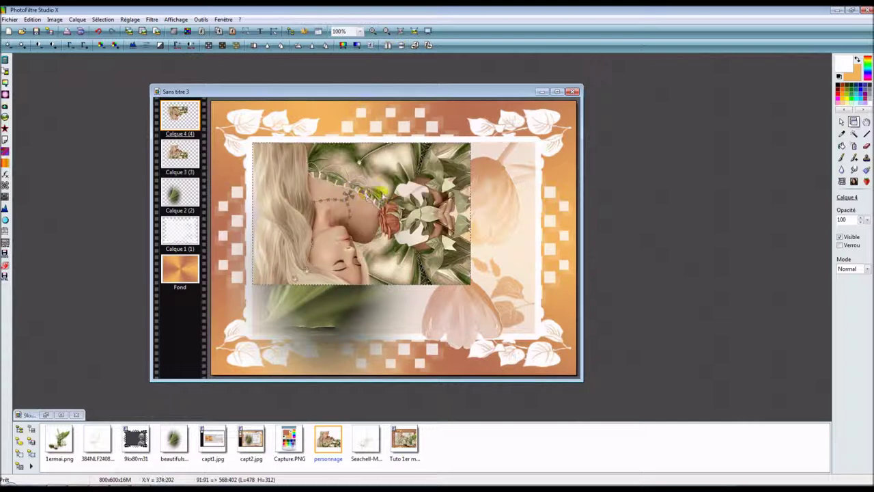
Step: Move the flipped woman copy straight down toward the lower edge of the original woman layer, keeping their sides aligned, to form a mirrored reflection
key(Down)
key(Down)
key(Down)
key(Down)
key(Down)
key(Down)
key(Down)
key(Down)
key(Down)
key(Down)
key(Down)
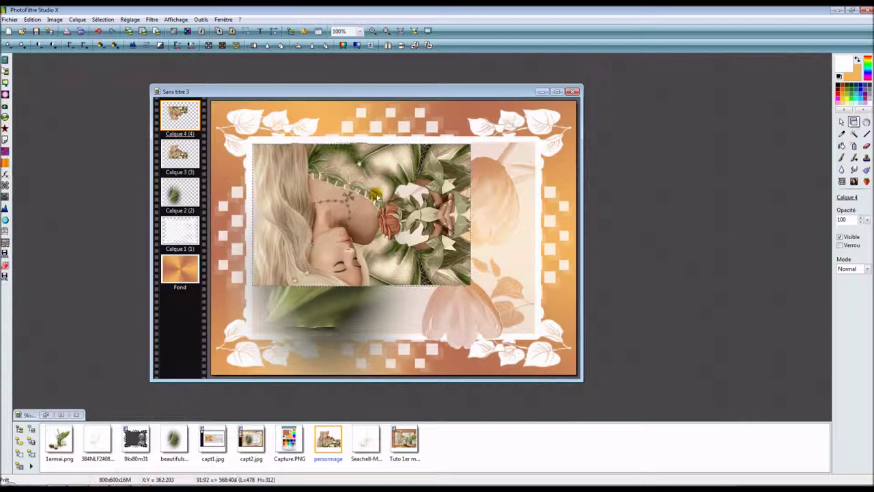
key(Down)
key(Down)
key(Down)
key(Down)
key(Down)
key(Down)
key(Down)
key(Down)
key(Down)
key(Down)
key(Down)
key(Down)
key(Down)
key(Down)
key(Down)
key(Down)
key(Down)
key(Down)
key(Down)
key(Down)
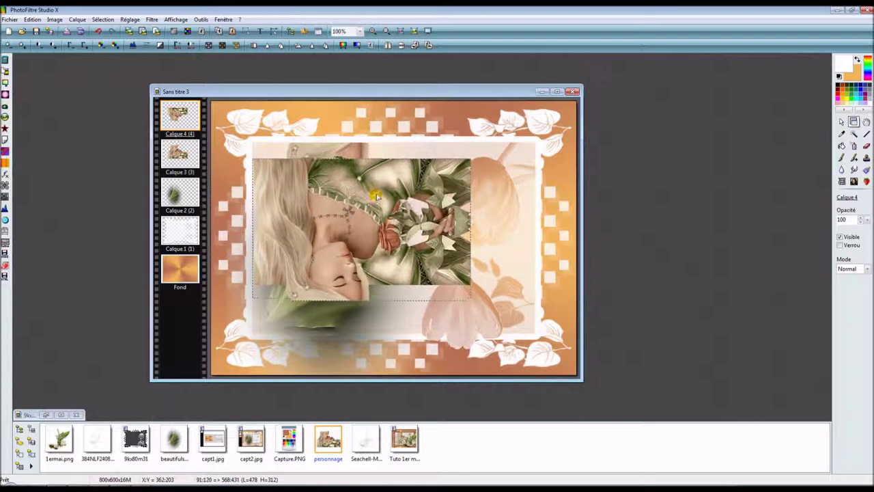
key(Down)
key(Down)
key(Down)
key(Down)
key(Down)
key(Down)
key(Down)
key(Down)
key(Down)
key(Down)
key(Down)
key(Down)
key(Down)
key(Down)
key(Down)
key(Down)
key(Down)
key(Down)
key(Down)
key(Down)
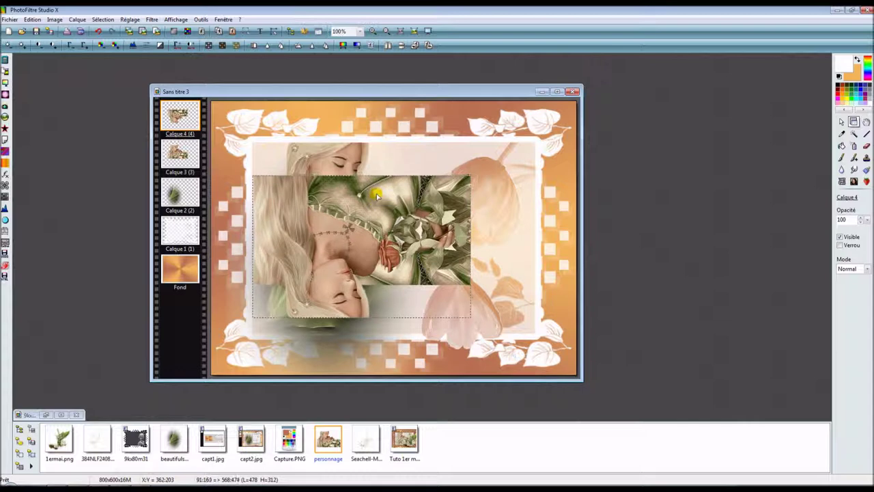
key(Down)
key(Down)
key(Down)
key(Down)
key(Down)
key(Down)
key(Down)
key(Down)
key(Down)
key(Down)
key(Down)
key(Down)
key(Down)
key(Down)
key(Down)
key(Down)
key(Down)
key(Down)
key(Down)
key(Down)
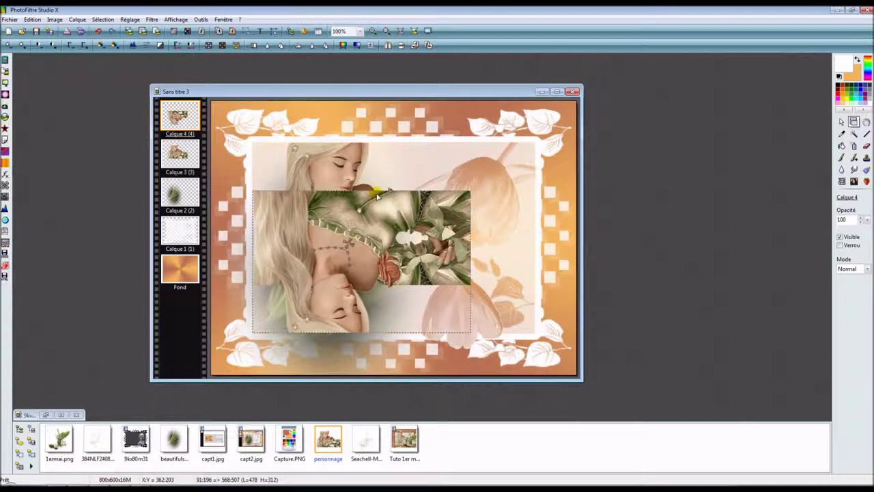
key(Down)
key(Down)
key(Down)
key(Down)
key(Down)
key(Down)
key(Down)
key(Down)
key(Down)
key(Down)
key(Down)
key(Down)
key(Down)
key(Down)
key(Down)
key(Down)
key(Down)
key(Down)
key(Down)
key(Down)
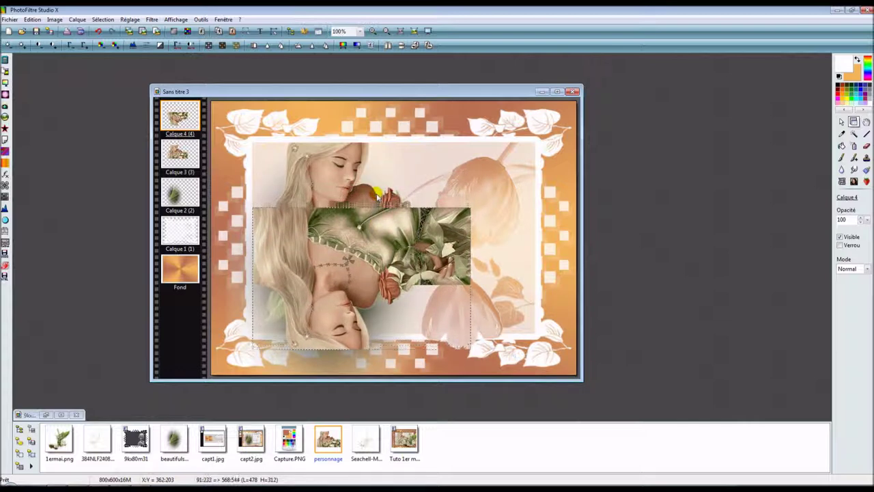
key(Down)
key(Down)
key(Down)
key(Down)
key(Down)
key(Down)
key(Down)
key(Down)
key(Down)
key(Down)
key(Down)
key(Down)
key(Down)
key(Down)
key(Down)
key(Down)
key(Down)
key(Down)
key(Down)
key(Down)
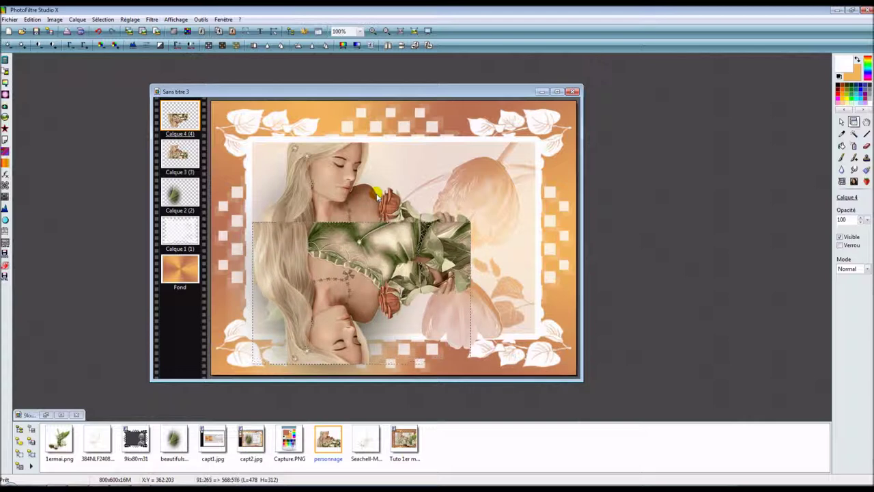
key(Down)
key(Down)
key(Down)
key(Down)
key(Down)
key(Down)
key(Down)
key(Down)
key(Down)
key(Down)
key(Down)
key(Down)
key(Down)
key(Down)
key(Down)
key(Down)
key(Down)
key(Down)
key(Down)
key(Down)
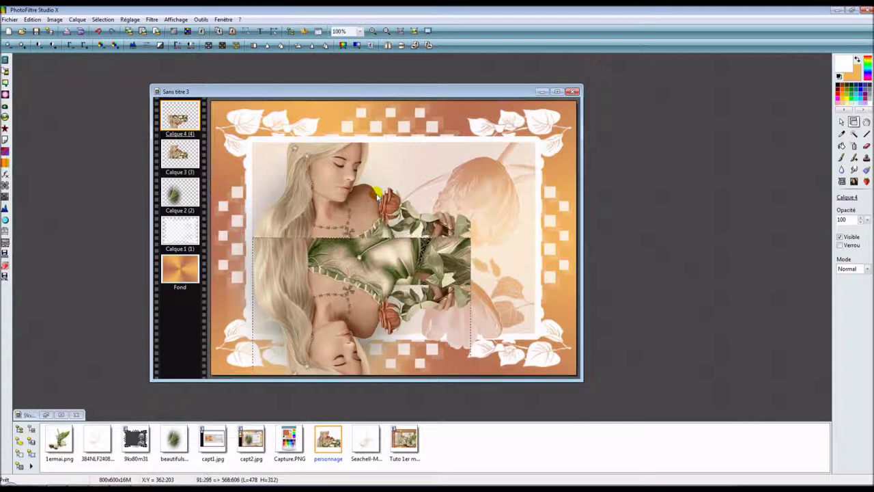
key(Down)
key(Down)
key(Down)
key(Down)
key(Down)
key(Down)
key(Down)
key(Down)
key(Down)
key(Down)
key(Down)
key(Down)
key(Down)
key(Down)
key(Down)
key(Down)
key(Down)
key(Down)
key(Down)
key(Down)
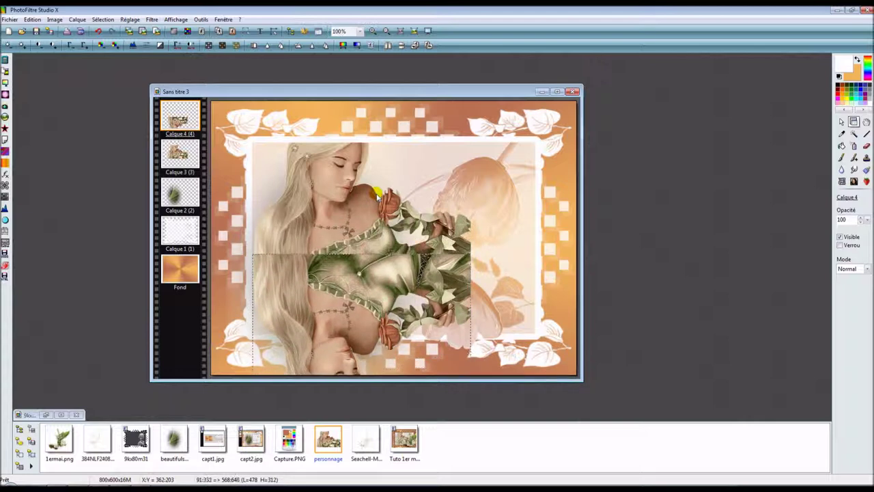
Step: Nudge the flipped woman copy straight down until its upper edge meets the original woman's lower edge, and check the join
key(Down)
key(Down)
key(Down)
key(Down)
key(Down)
key(Down)
key(Down)
key(Down)
key(Down)
key(Down)
key(Down)
key(Down)
key(Down)
key(Down)
key(Down)
key(Down)
key(Down)
key(Down)
key(Down)
key(Down)
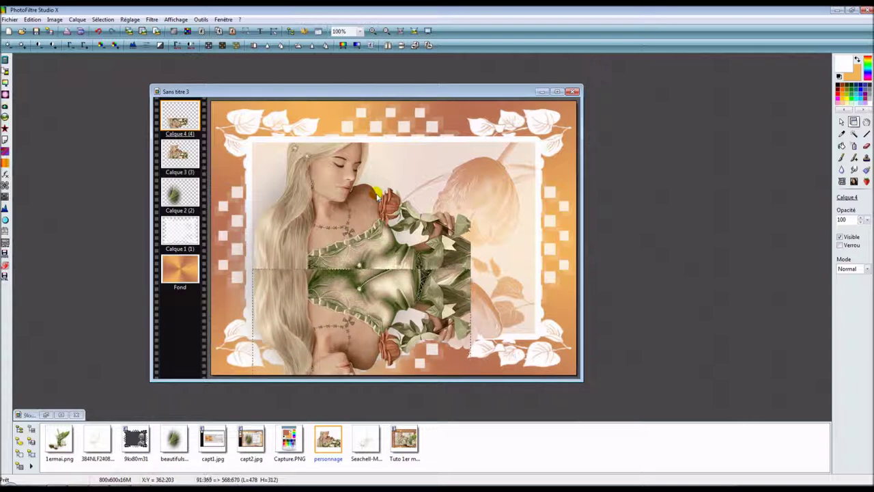
key(Down)
key(Down)
key(Down)
key(Down)
key(Down)
key(Down)
key(Down)
key(Down)
key(Down)
key(Down)
key(Down)
key(Down)
key(Down)
key(Down)
key(Down)
key(Down)
key(Down)
key(Down)
key(Down)
key(Down)
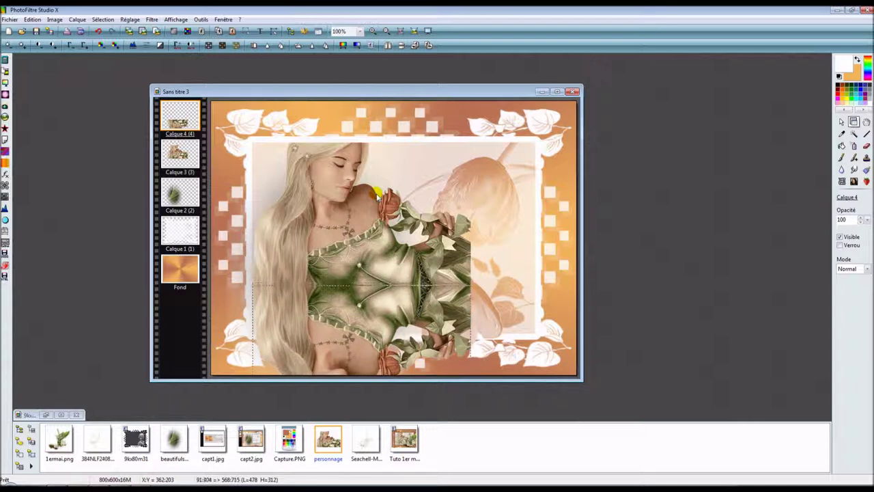
key(Up)
key(Up)
key(Up)
key(Up)
key(Up)
key(Up)
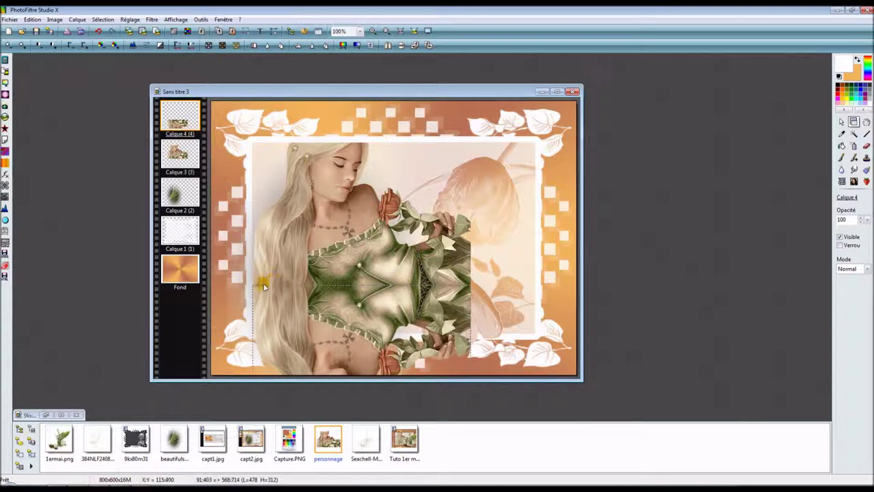
click(183, 273)
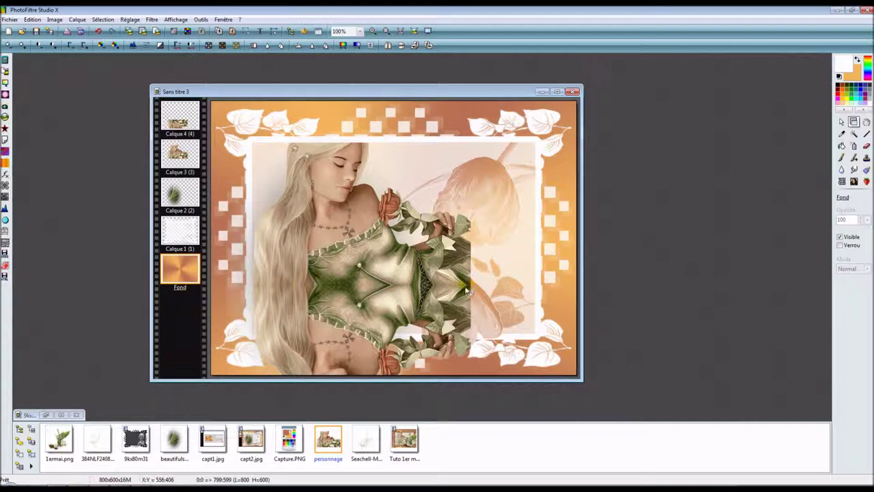
Step: Set the opacity of the flipped woman layer to 60% to make it a faded reflection
click(179, 118)
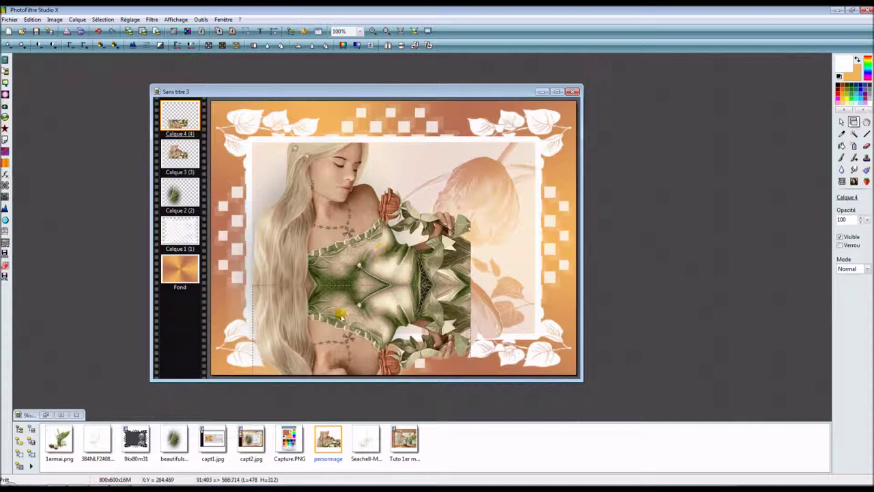
click(867, 220)
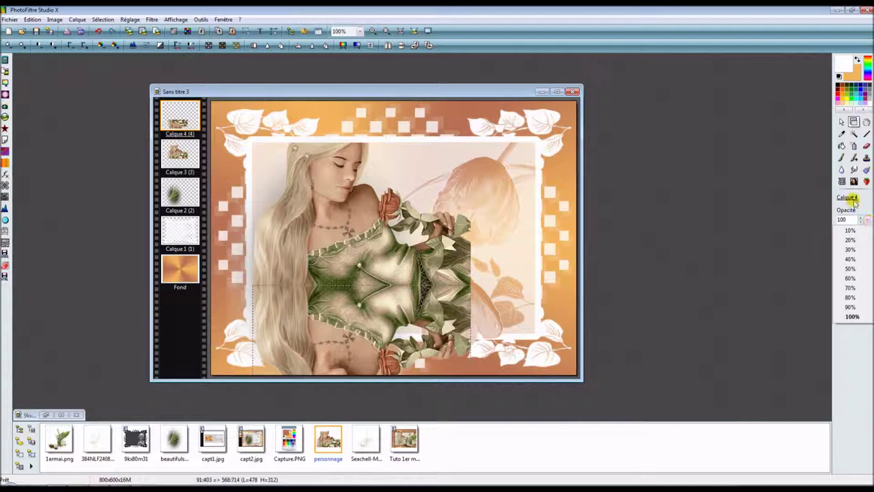
click(849, 278)
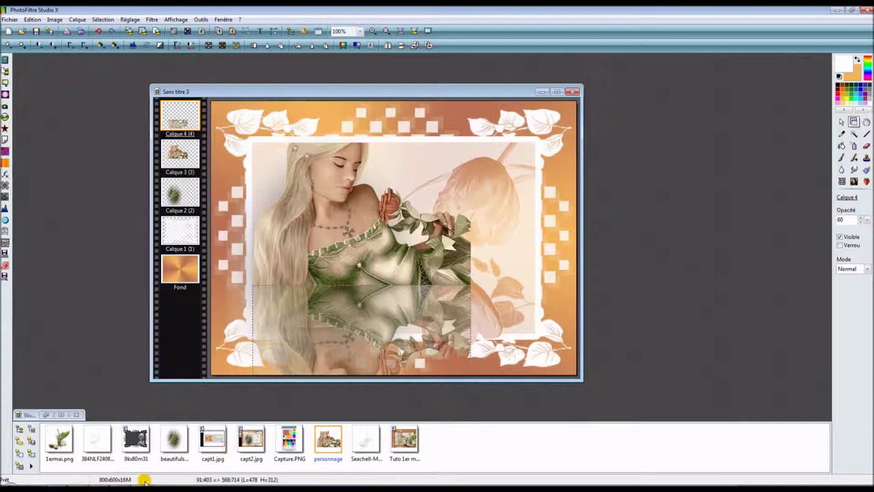
Step: Add the 384NLF2408 smoke image as a new layer and place its wisps over the woman's hair and dress
click(97, 447)
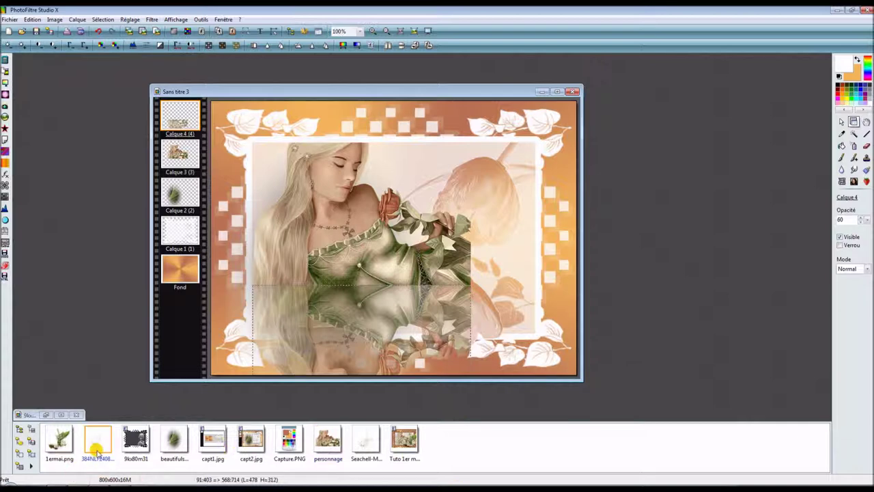
drag(98, 445, 320, 250)
drag(323, 251, 307, 324)
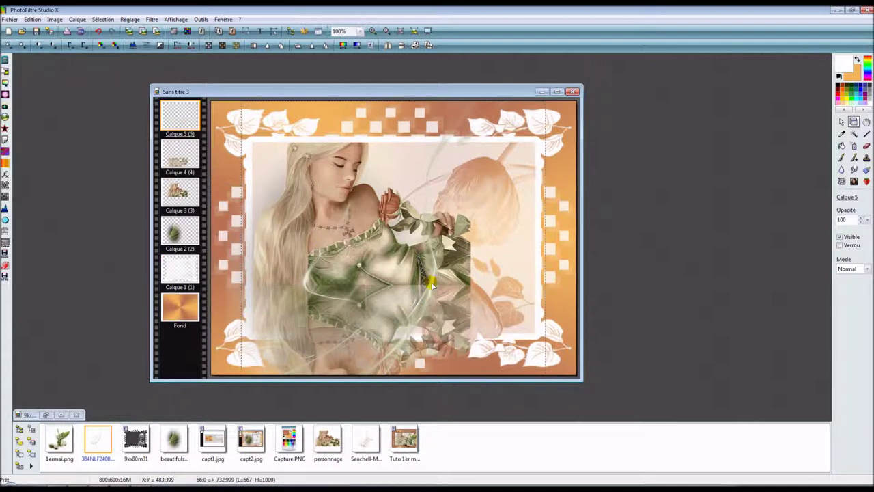
drag(431, 285, 403, 221)
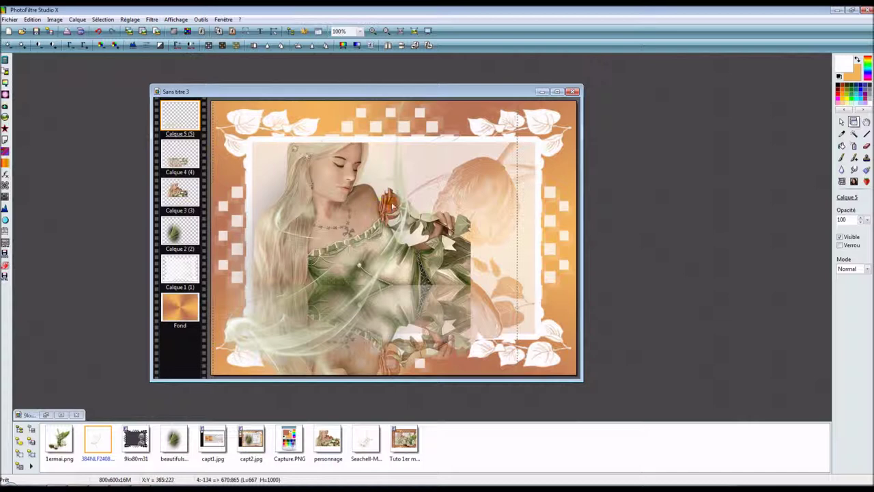
Step: Set the smoke layer's horizontal position manually to X -2
right_click(403, 198)
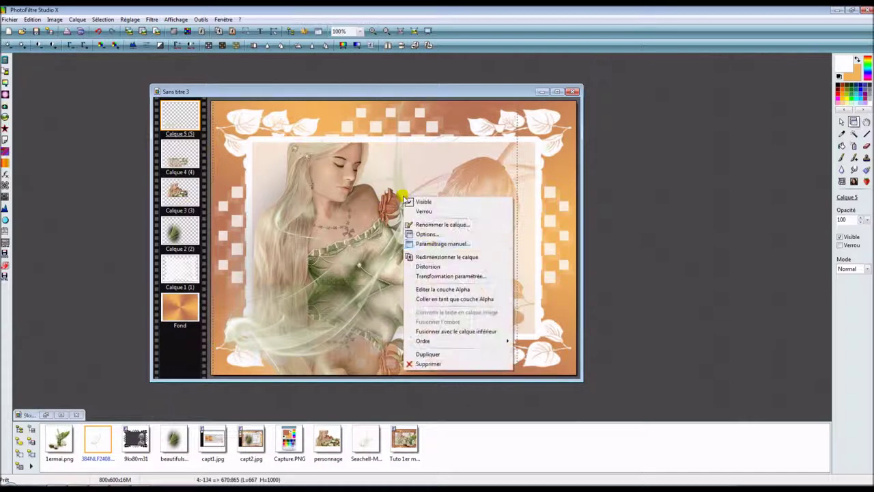
click(438, 245)
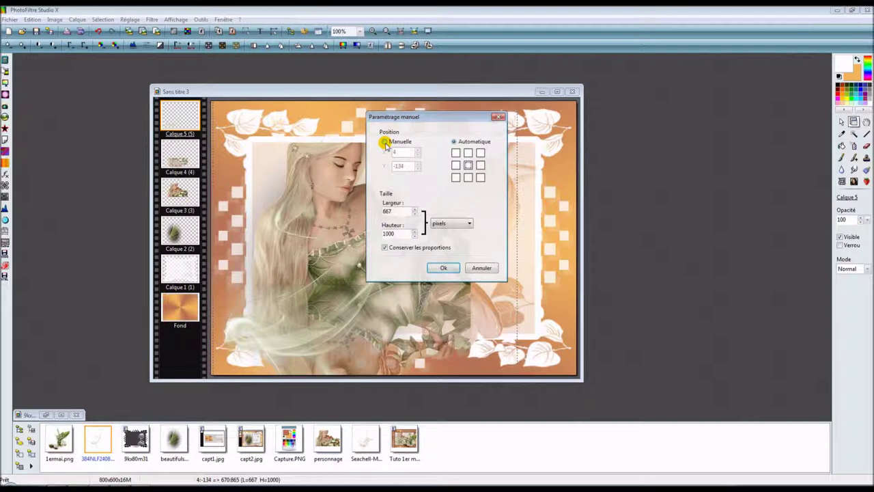
click(385, 142)
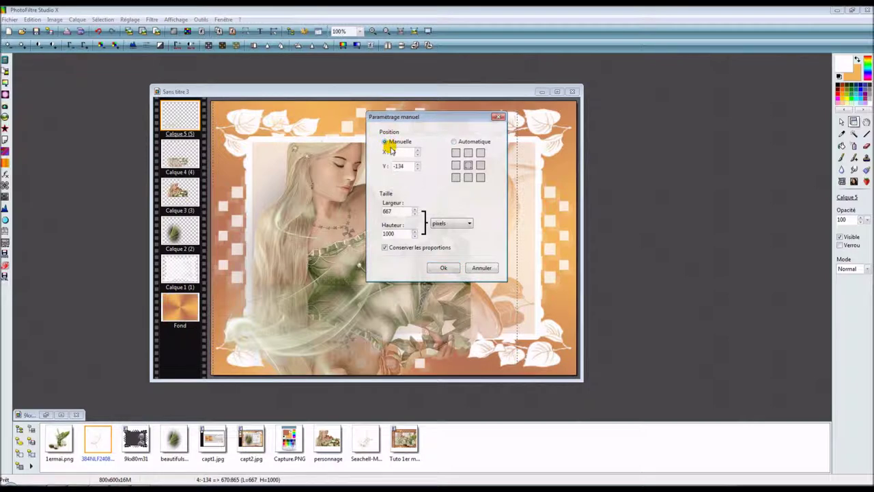
drag(396, 154, 385, 157)
text(-2)
click(445, 268)
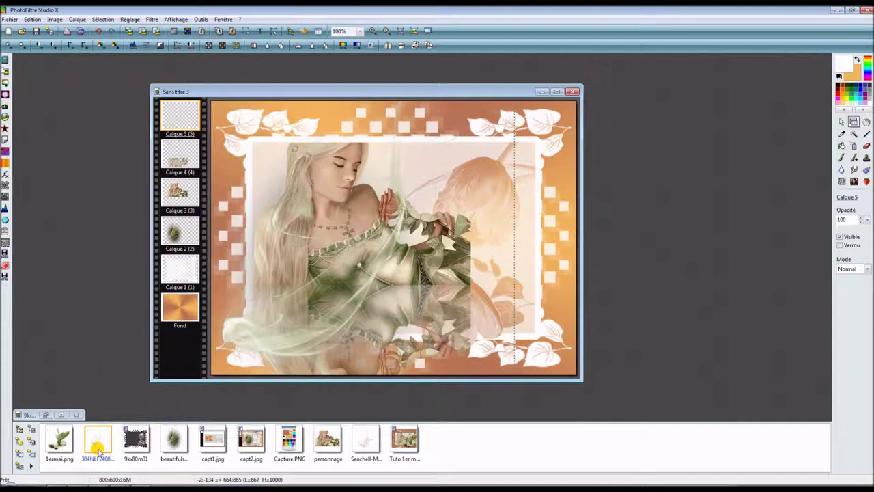
Step: Add the Seachell-M sparkle image as a new layer and flip it horizontally
click(368, 447)
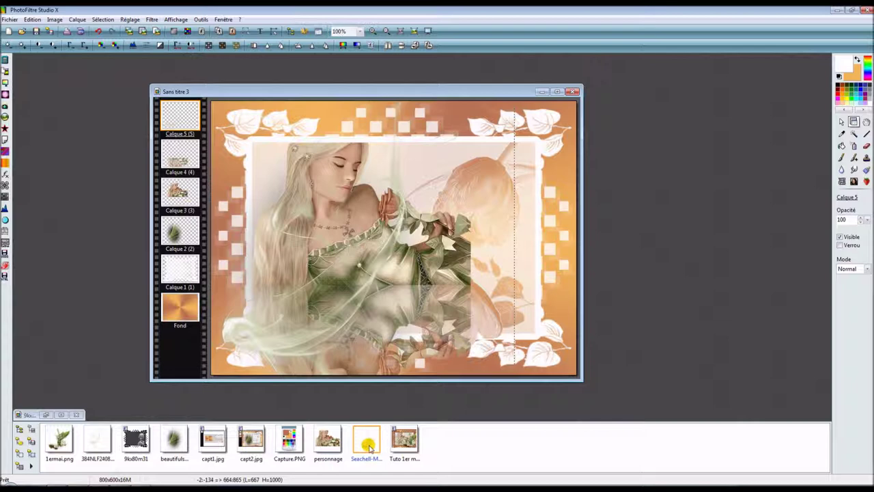
drag(368, 445, 245, 251)
drag(265, 176, 266, 175)
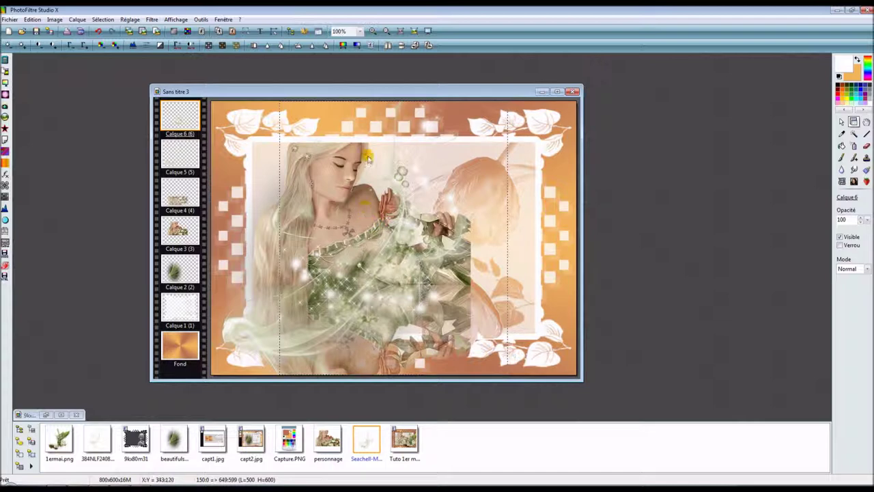
click(387, 46)
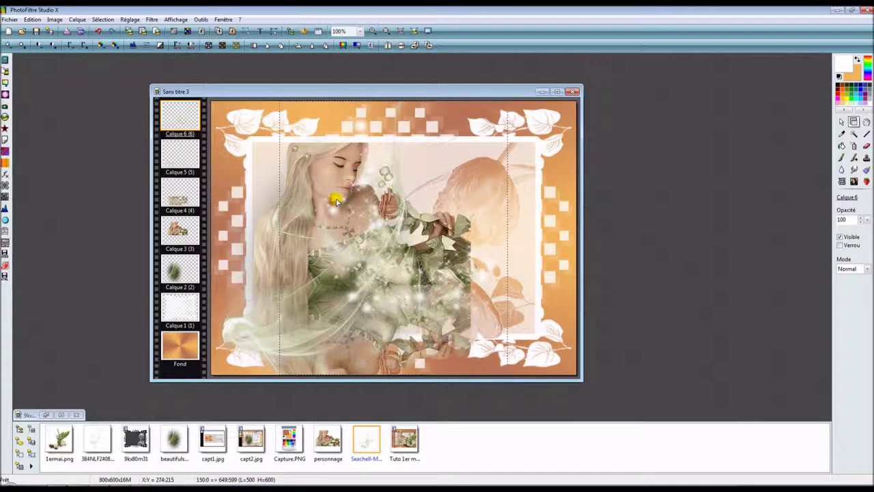
Step: Move the sparkle layer over the woman's long hair and sleeve, with its corner at about X -32, Y 16
drag(335, 200, 266, 219)
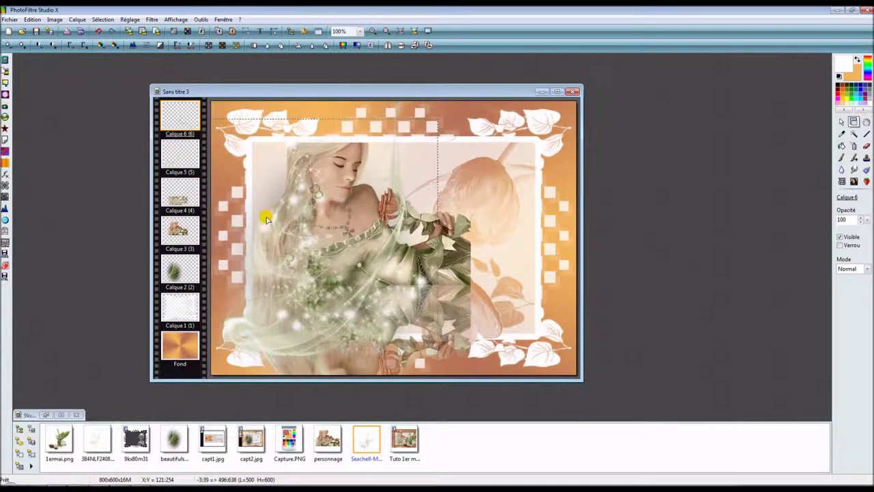
mouse_move(266, 218)
mouse_down()
mouse_move(250, 217)
mouse_move(275, 217)
mouse_move(252, 218)
mouse_up()
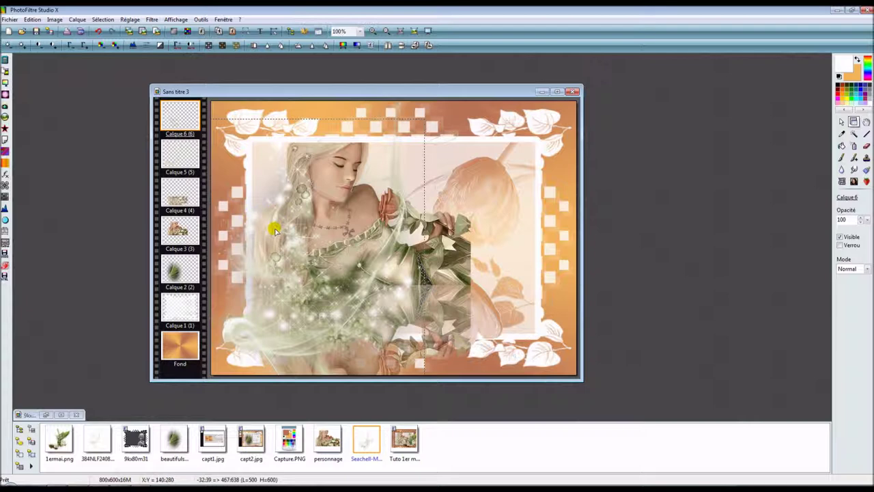
key(Down)
key(Up)
key(Up)
key(Up)
key(Up)
key(Up)
key(Up)
key(Up)
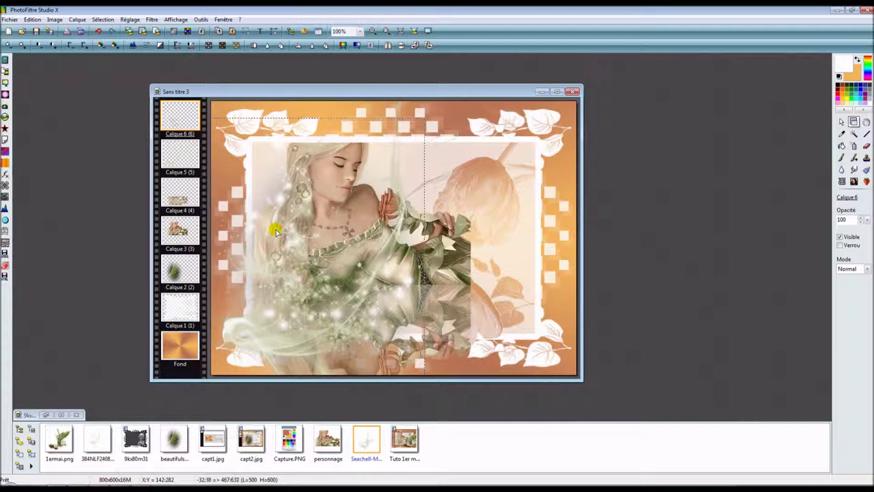
key(Up)
key(Up)
key(Up)
key(Up)
key(Up)
key(Up)
key(Up)
key(Up)
key(Up)
key(Up)
key(Up)
key(Up)
key(Up)
key(Up)
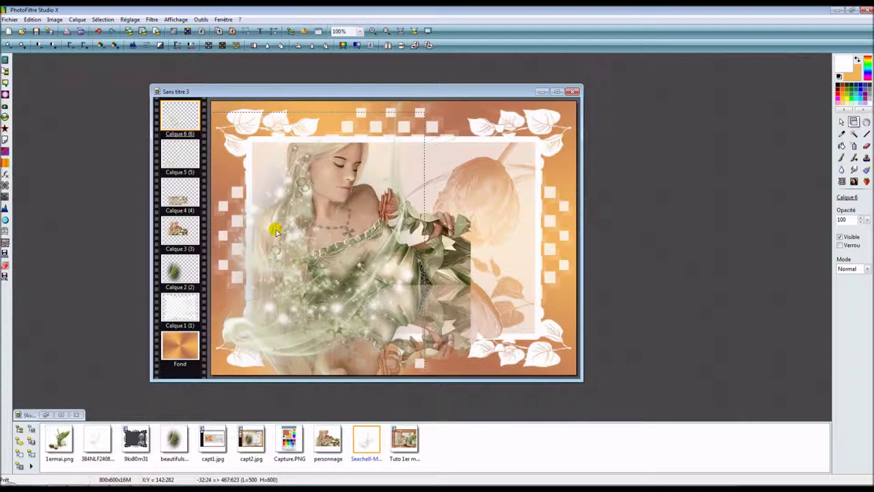
key(Up)
key(Up)
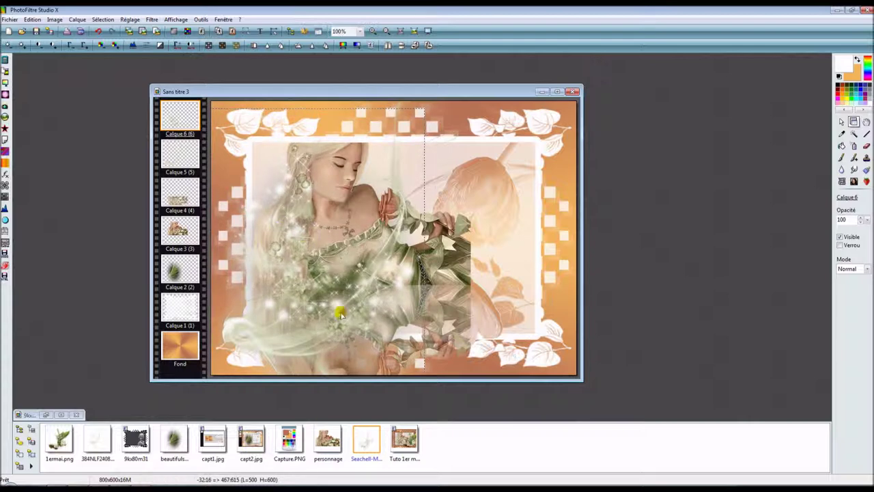
right_click(806, 478)
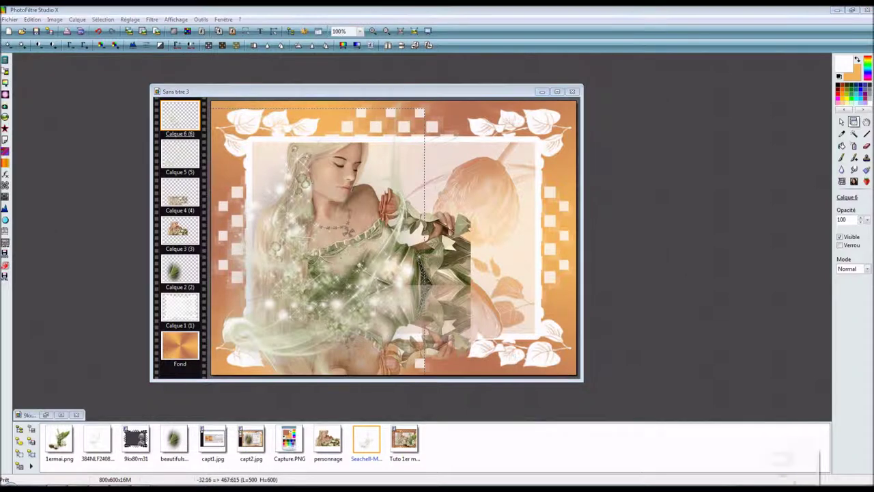
click(784, 464)
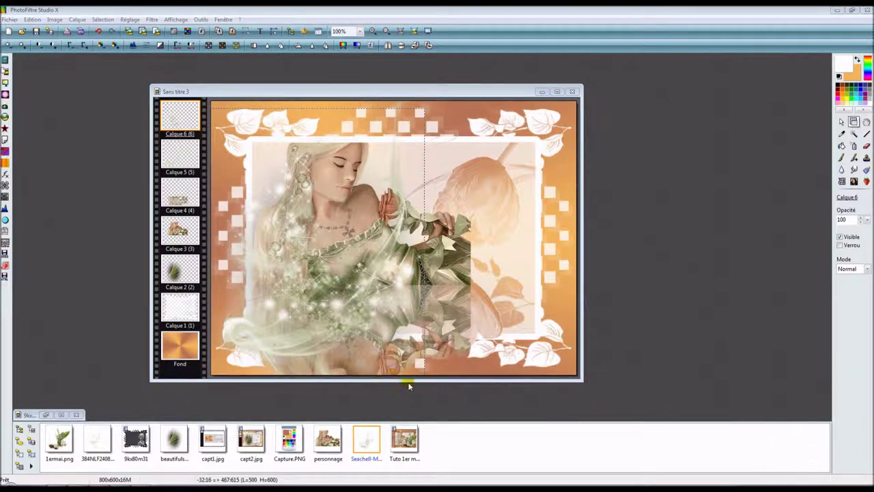
click(184, 125)
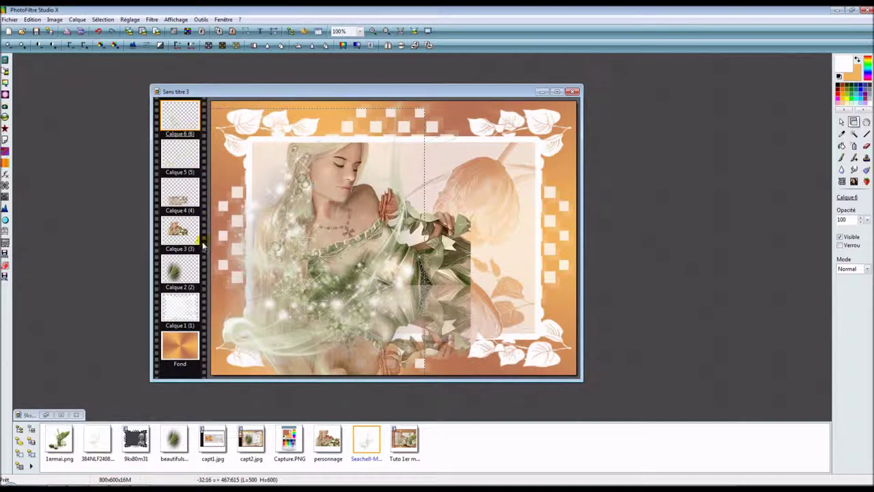
click(187, 279)
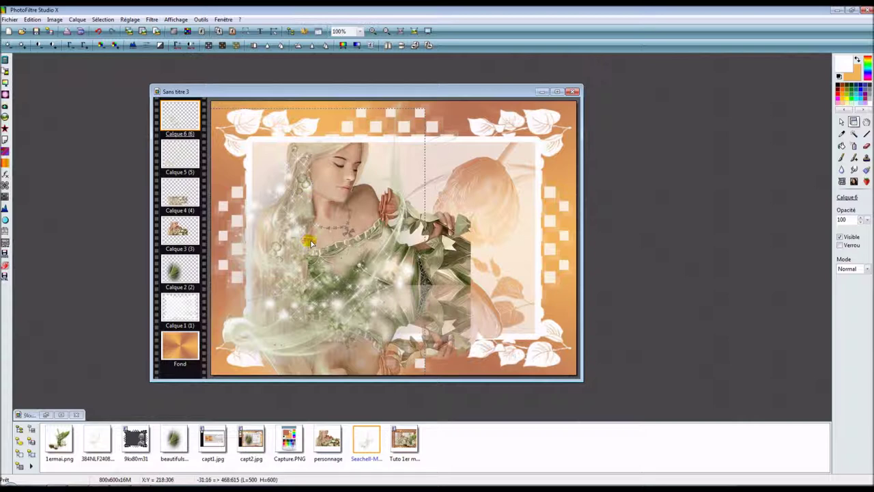
Step: Place a vertically flipped duplicate of the sparkle layer over the frame's upper-right area, at about X 322, Y -45
right_click(187, 116)
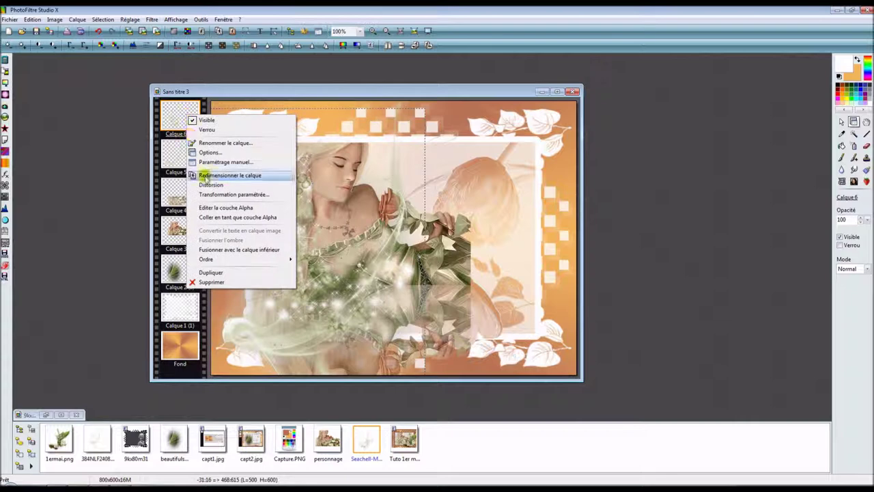
click(210, 272)
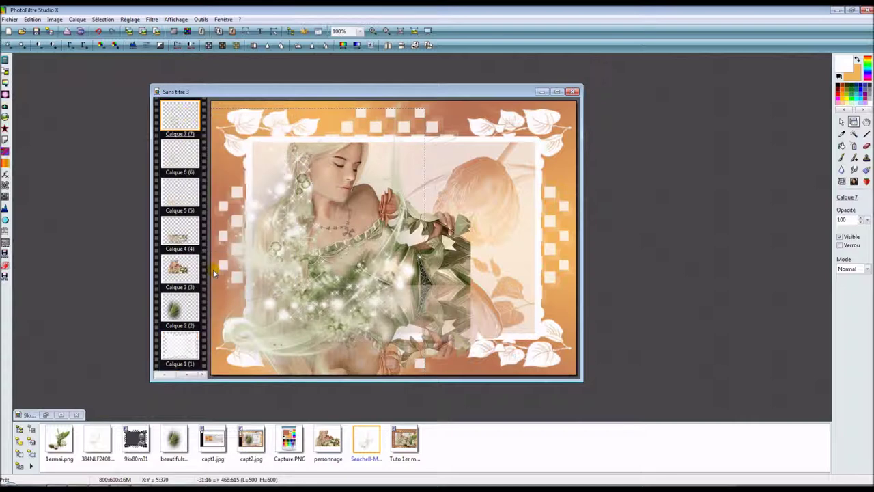
click(400, 46)
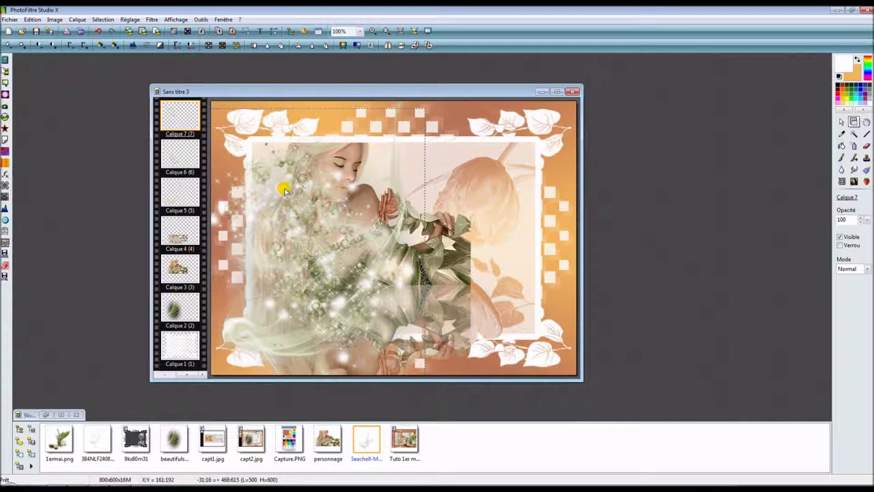
drag(284, 190, 445, 177)
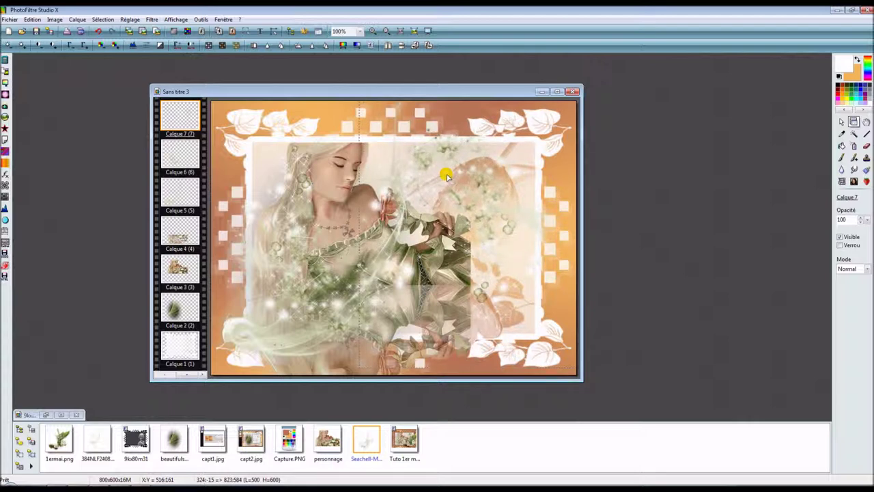
drag(446, 177, 447, 176)
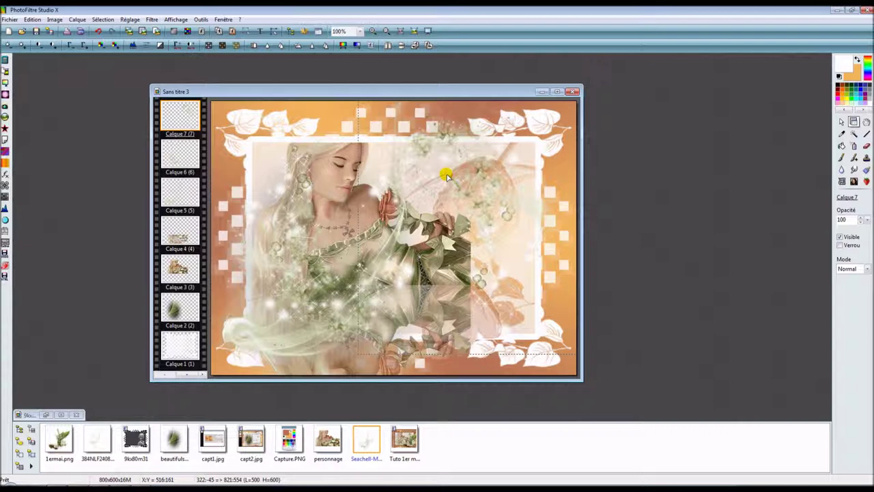
Step: Bring back the 9kx80m31.jpg mask image and set the foreground colour to the custom brown (RGB 183, 114, 82)
click(45, 414)
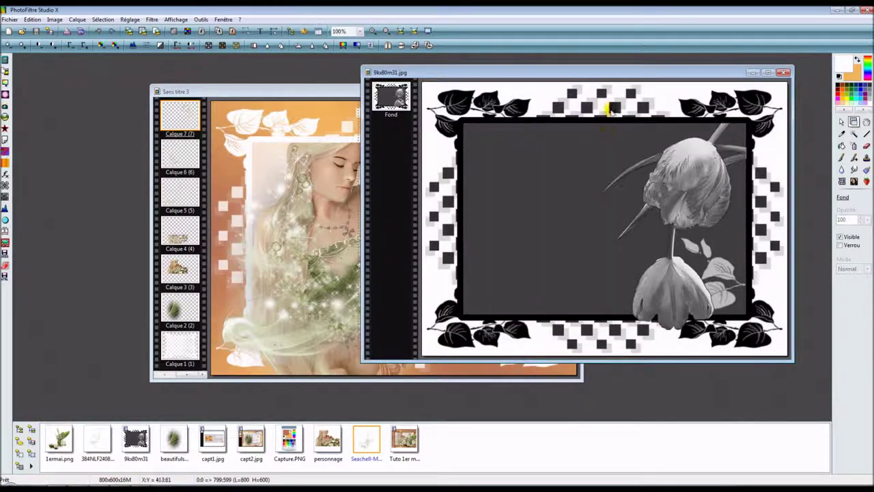
drag(591, 73, 586, 90)
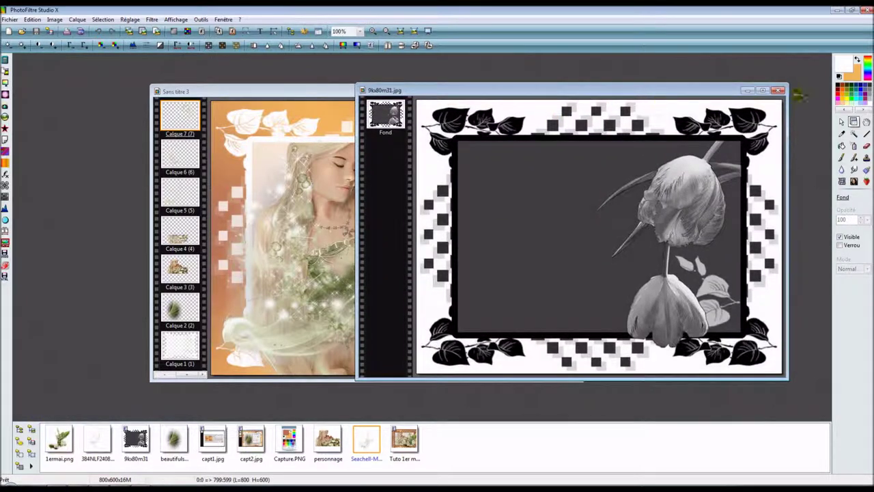
click(845, 63)
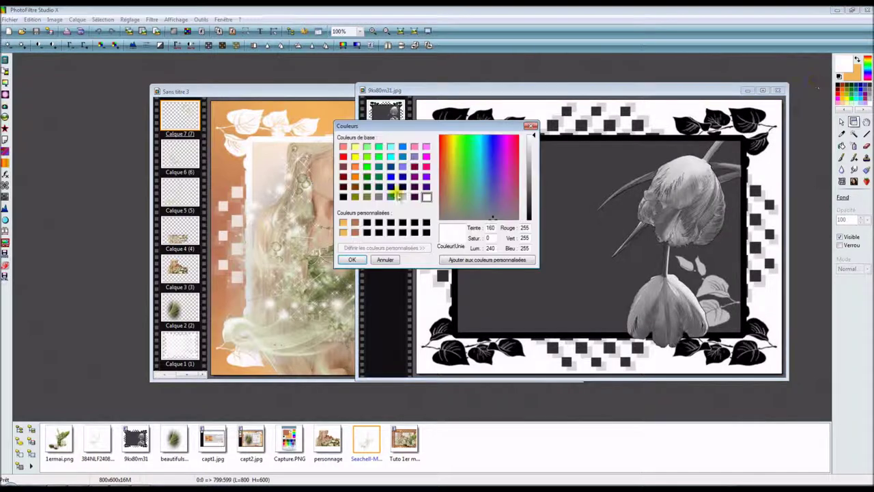
click(355, 224)
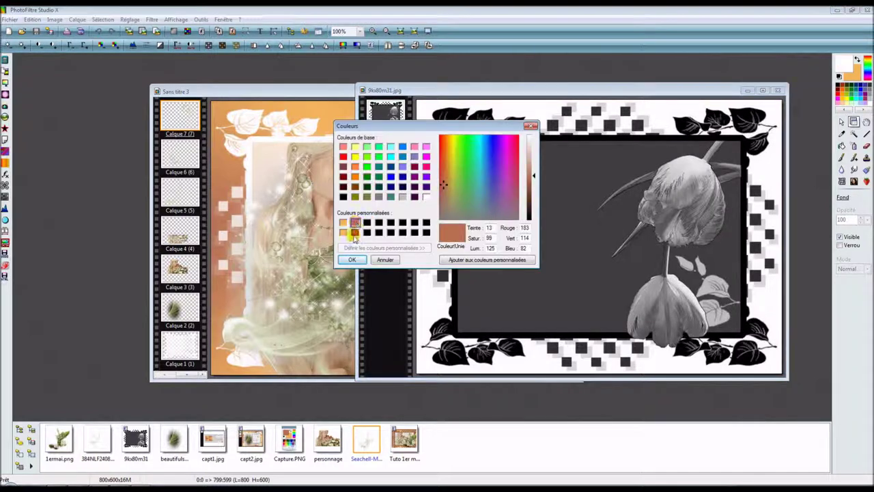
click(353, 259)
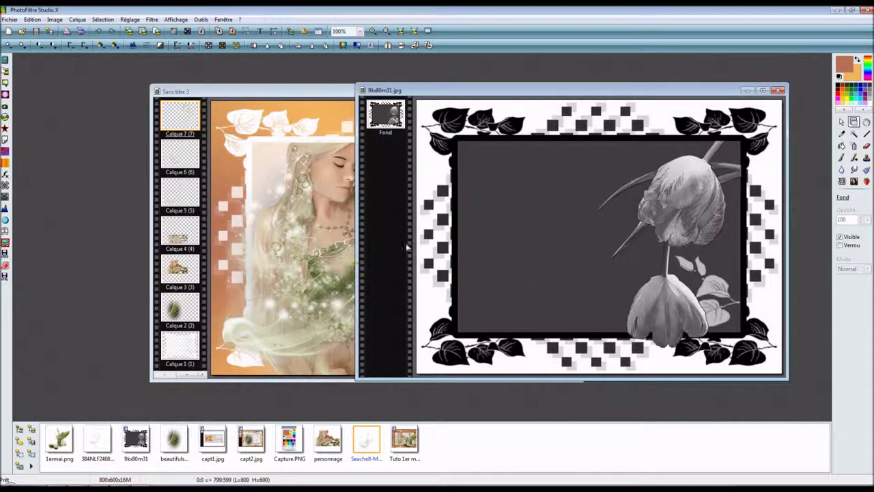
Step: Copy the 9kx80m31.jpg image and paste it as a mask into Sans titre 3, creating a brown frame layer
drag(606, 89, 551, 91)
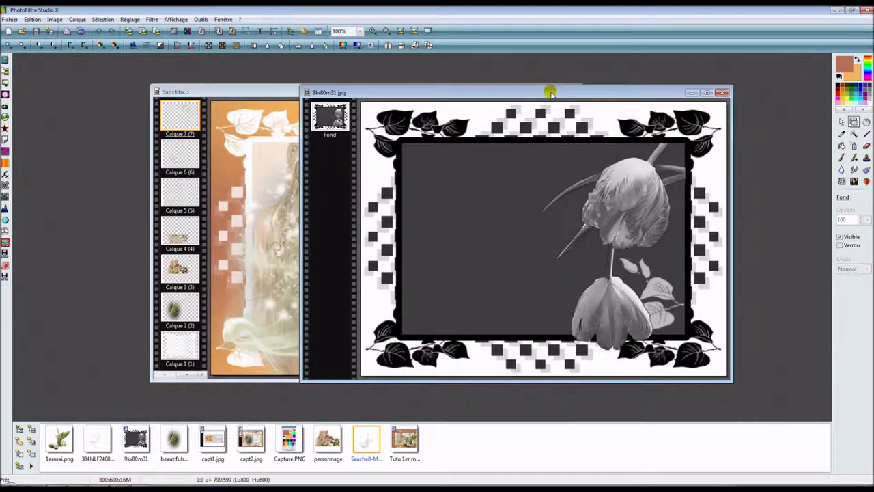
click(32, 19)
click(42, 94)
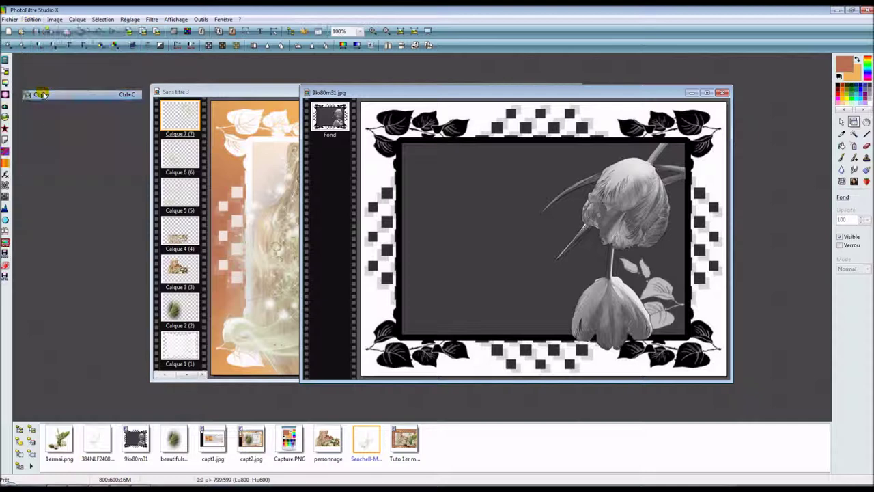
click(253, 89)
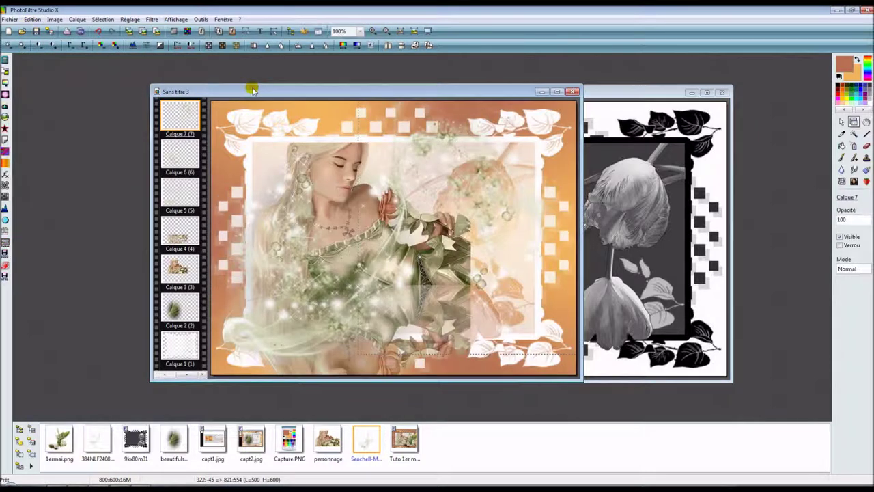
click(32, 19)
mouse_move(45, 143)
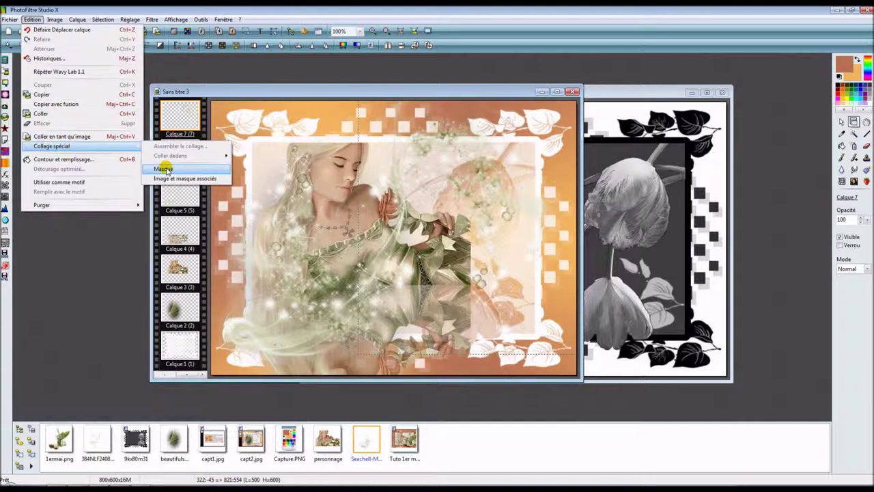
click(164, 169)
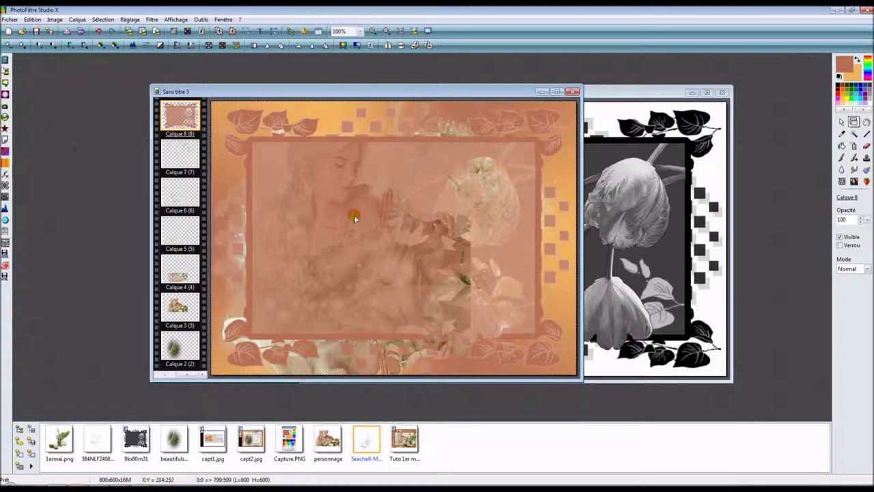
Step: Select the brown frame's inner rectangle, about 620 x 419 px from X 91, Y 91, and delete its contents
click(853, 121)
click(841, 198)
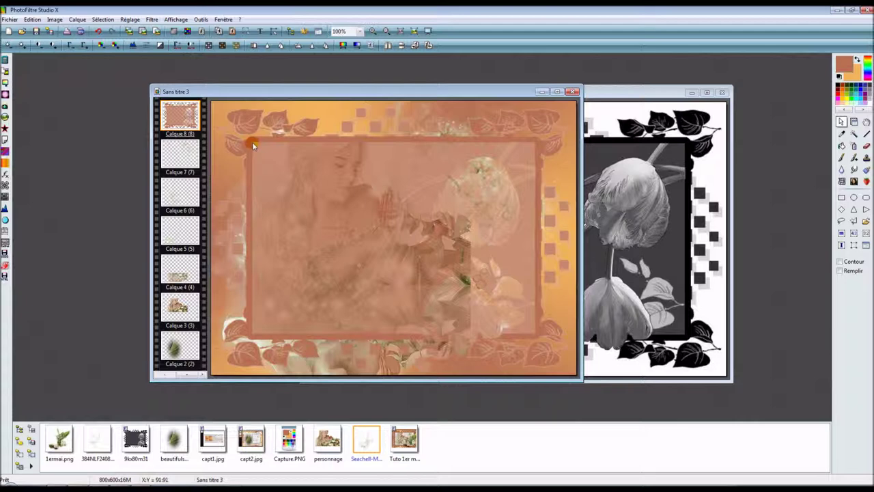
drag(252, 145, 535, 336)
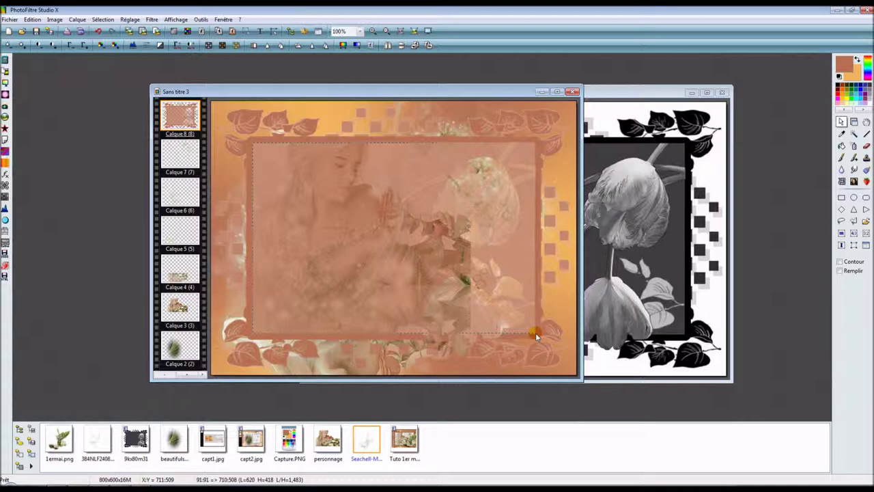
drag(535, 332, 535, 332)
key(Delete)
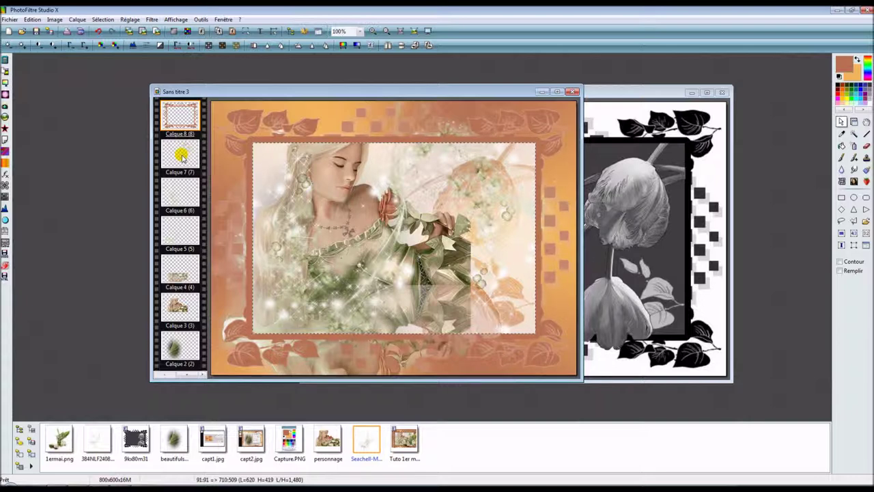
Step: Give the brown frame layer a black drop shadow with offsets 7 and 7, 80% opacity, Lissé style and radius 6
double_click(176, 118)
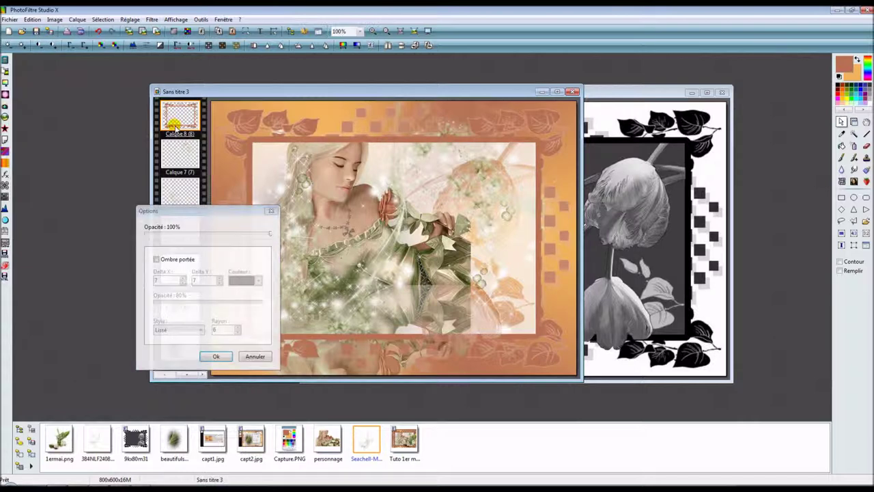
click(157, 260)
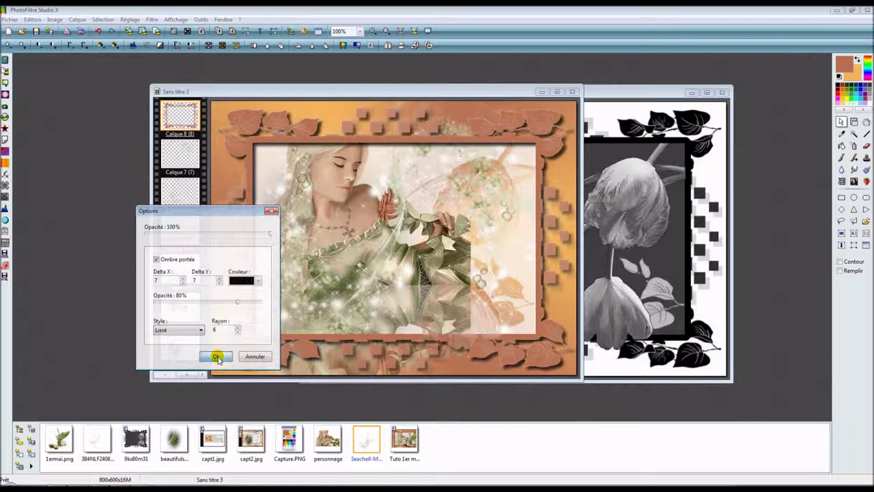
click(200, 331)
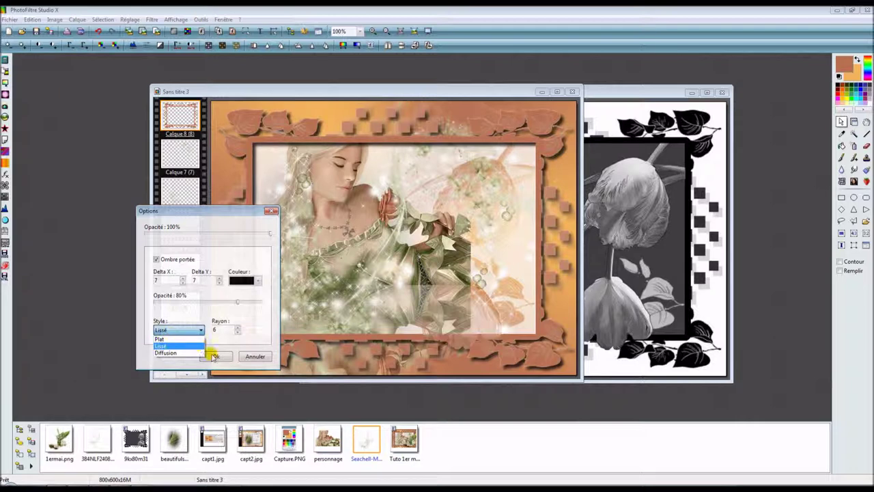
click(219, 356)
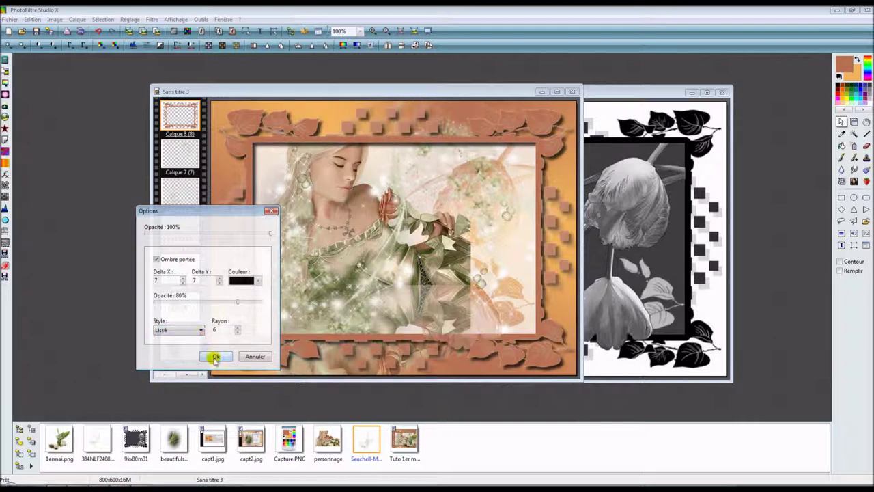
click(215, 356)
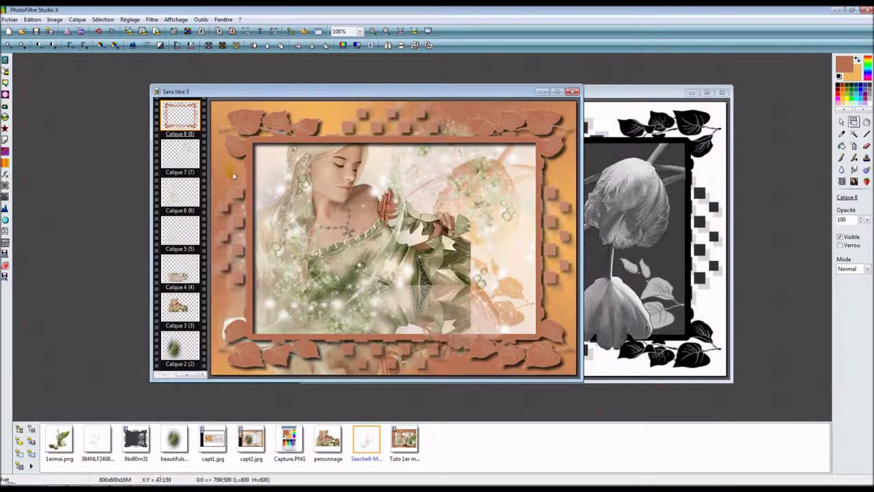
Step: Apply the Filters Unlimited 2.0 Japanese Paper texture to the brown frame layer with intensity 84 and lightness 87
click(152, 20)
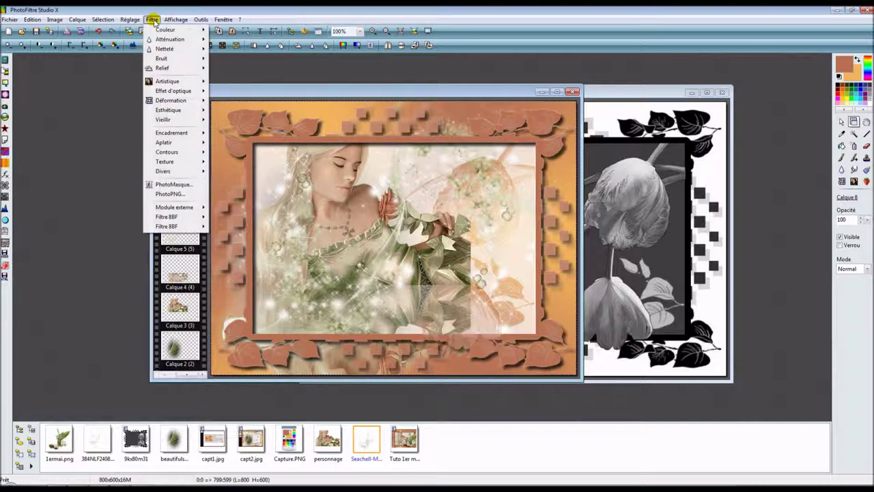
mouse_move(179, 217)
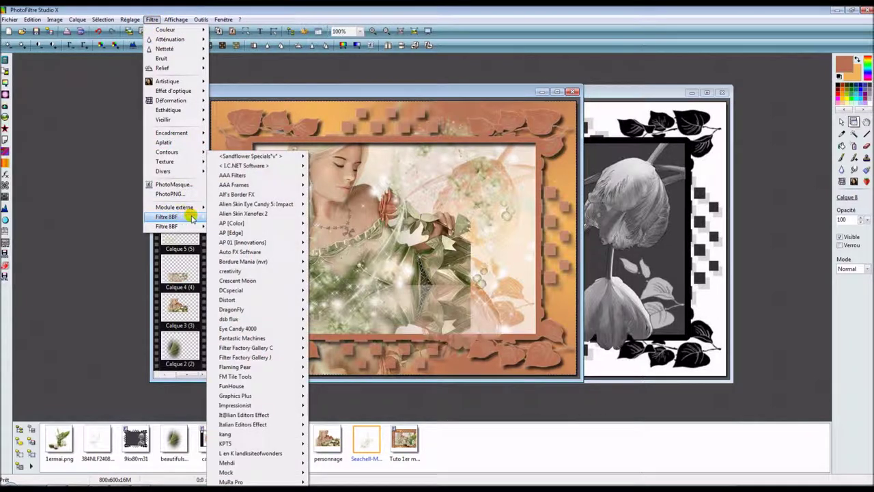
mouse_move(251, 170)
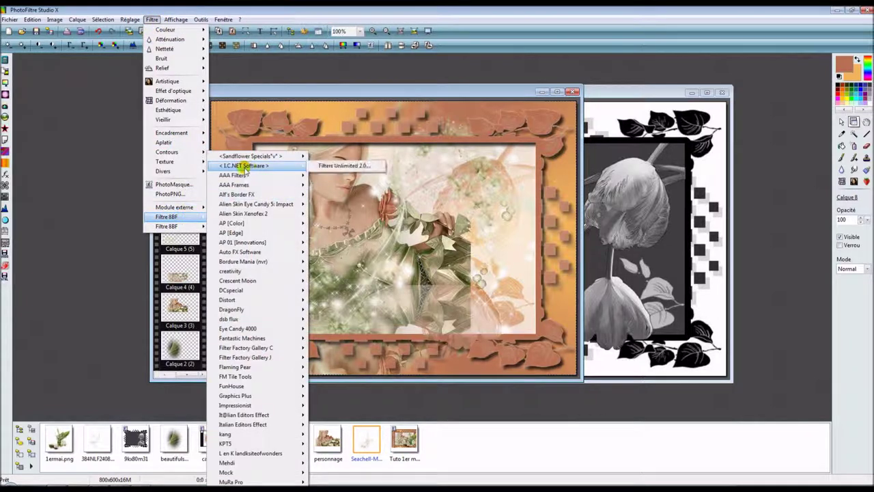
click(332, 166)
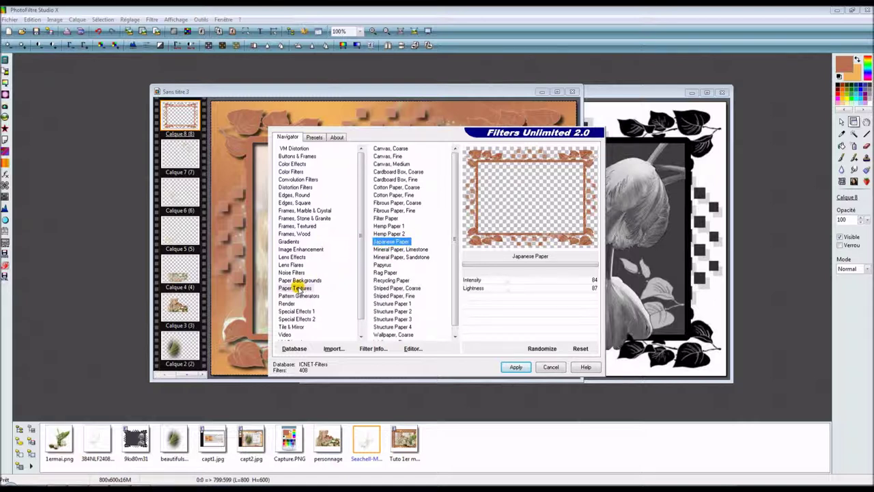
click(299, 288)
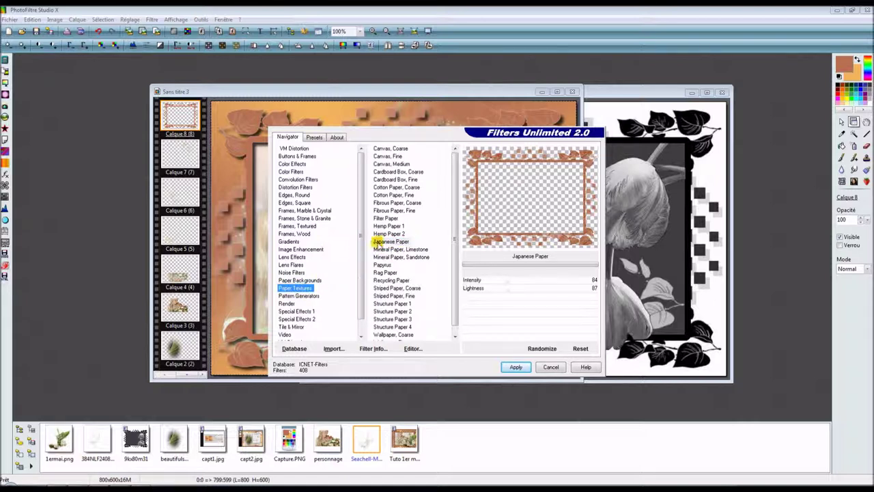
click(378, 242)
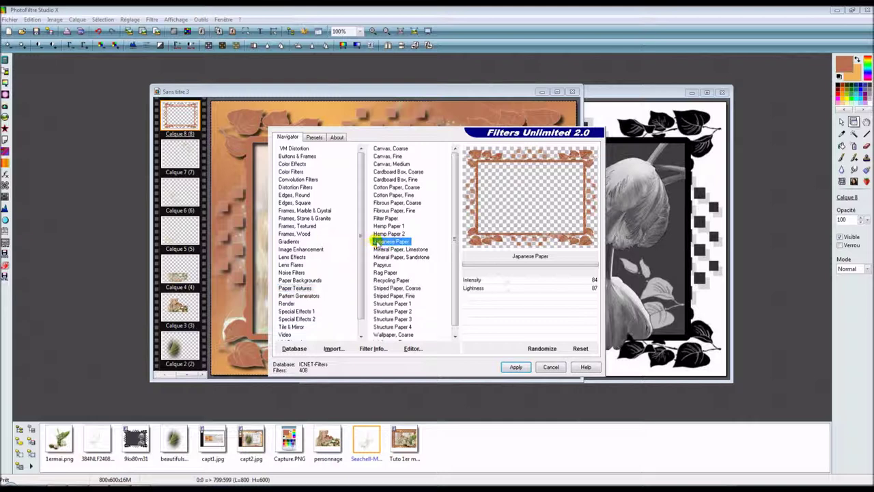
click(514, 368)
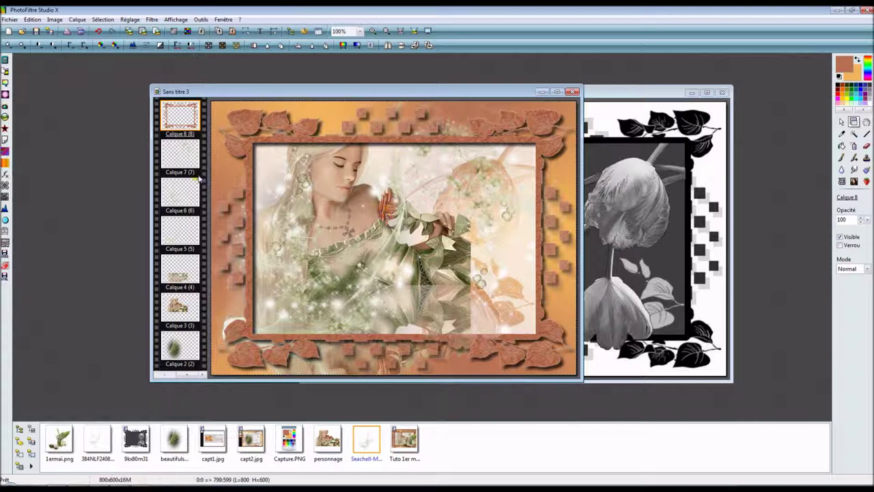
Step: Merge Calque 7 down through the sparkle, smoke, reflection and woman layers into Calque 2
click(180, 157)
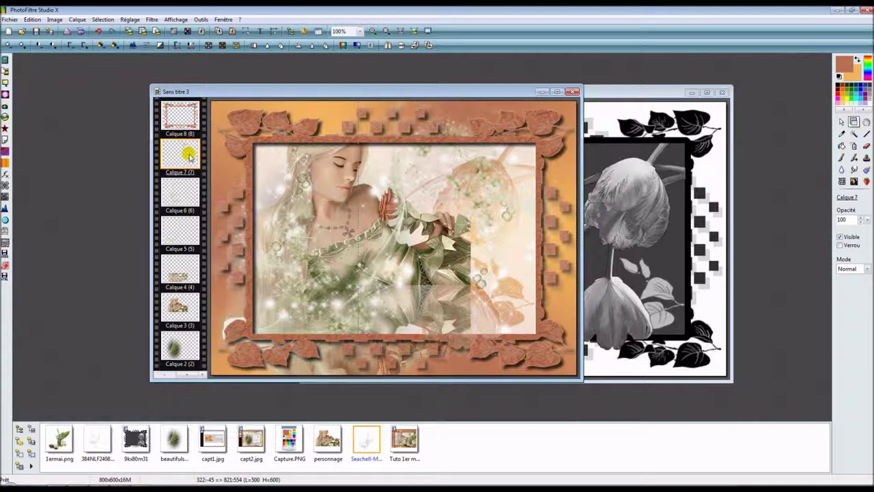
right_click(190, 156)
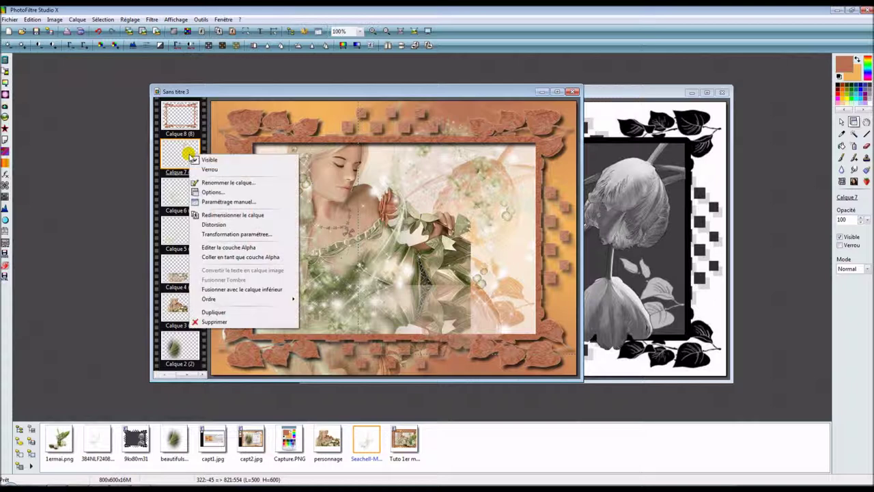
click(248, 290)
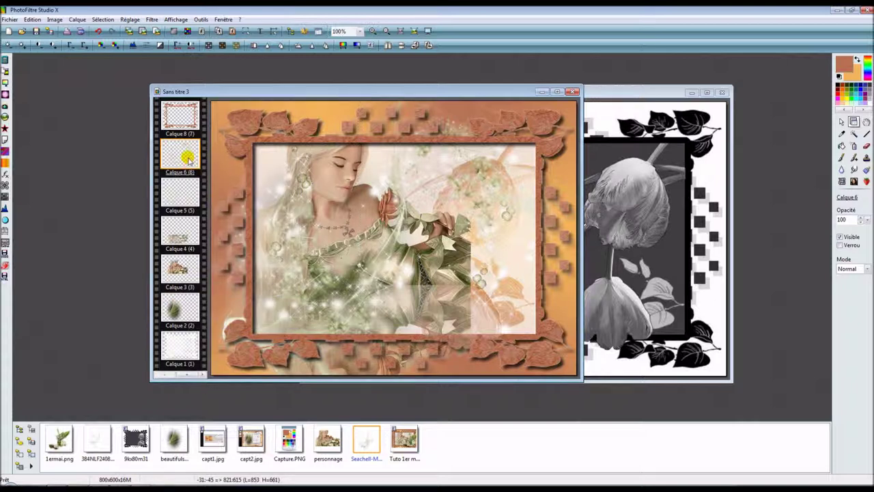
right_click(190, 163)
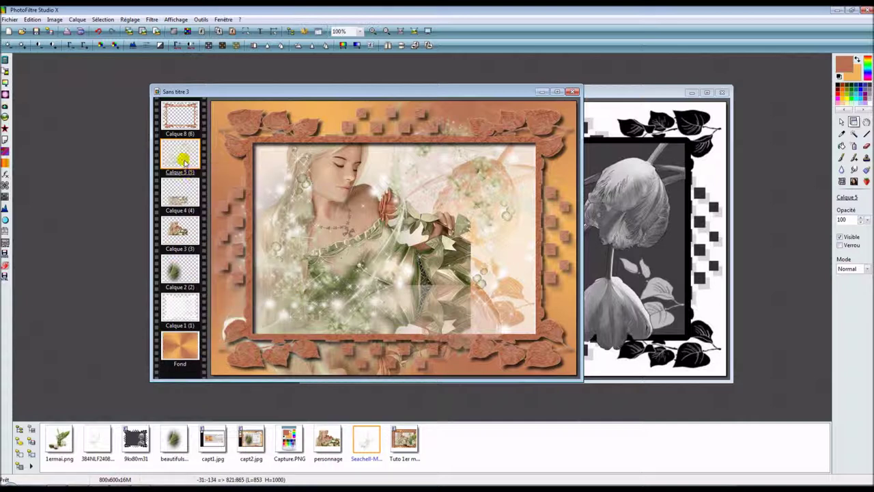
right_click(184, 161)
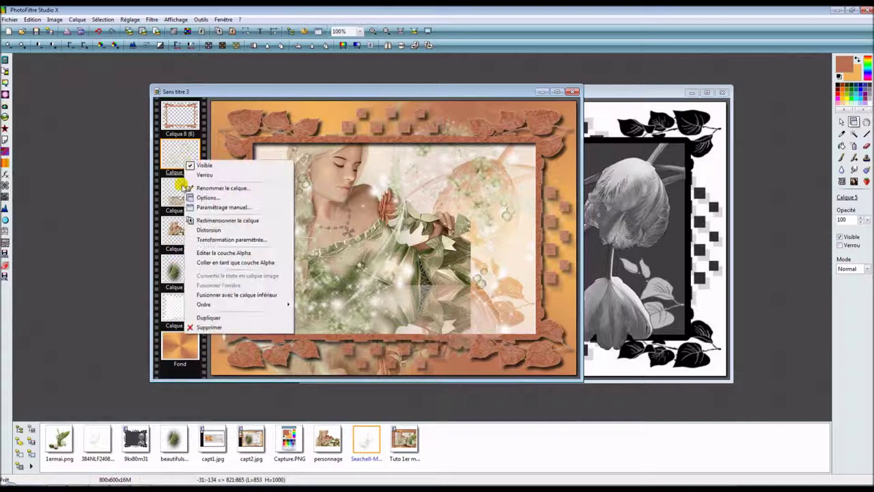
click(217, 295)
right_click(188, 162)
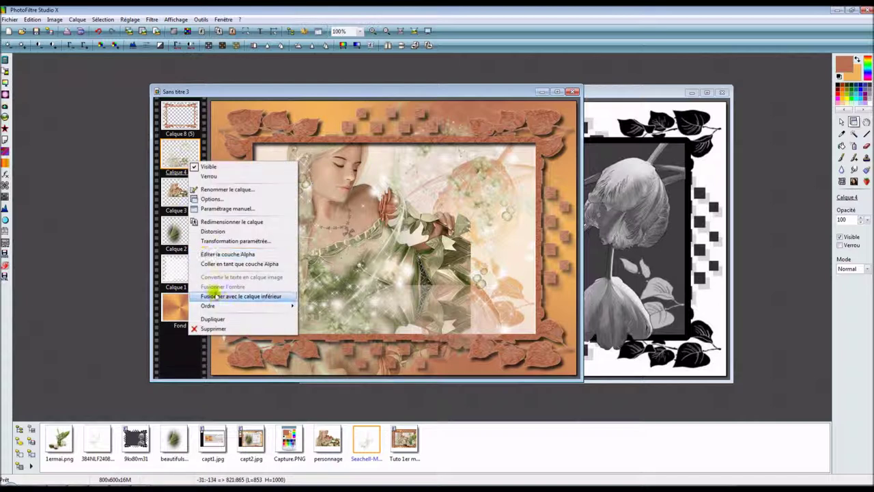
click(217, 298)
right_click(188, 154)
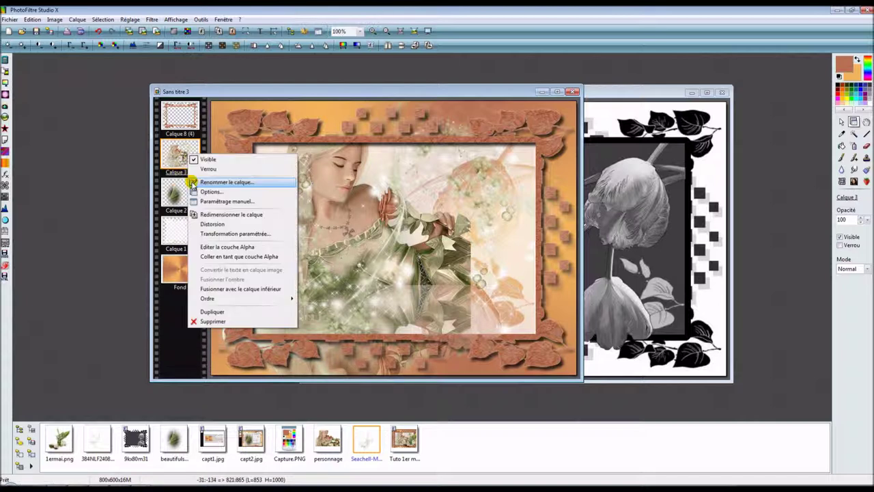
click(224, 289)
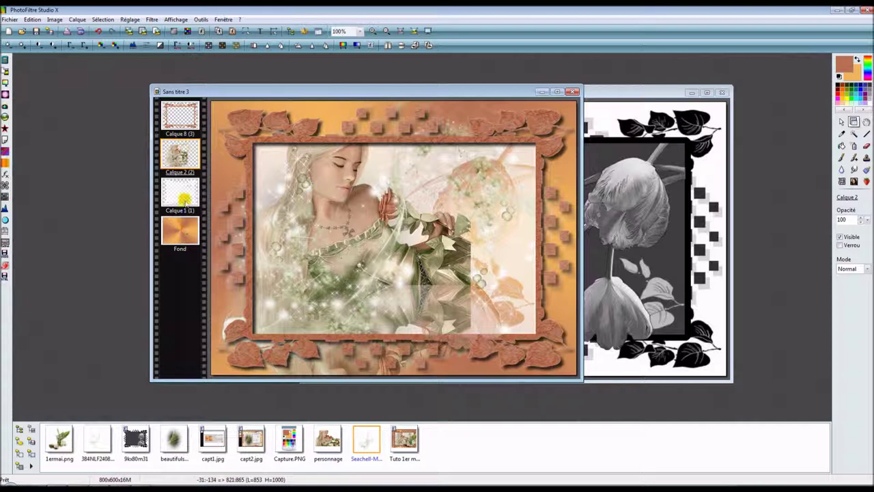
Step: Invert the frame's inner selection, delete the parts of Calque 2 lying outside the frame opening, and hide the selection
click(103, 20)
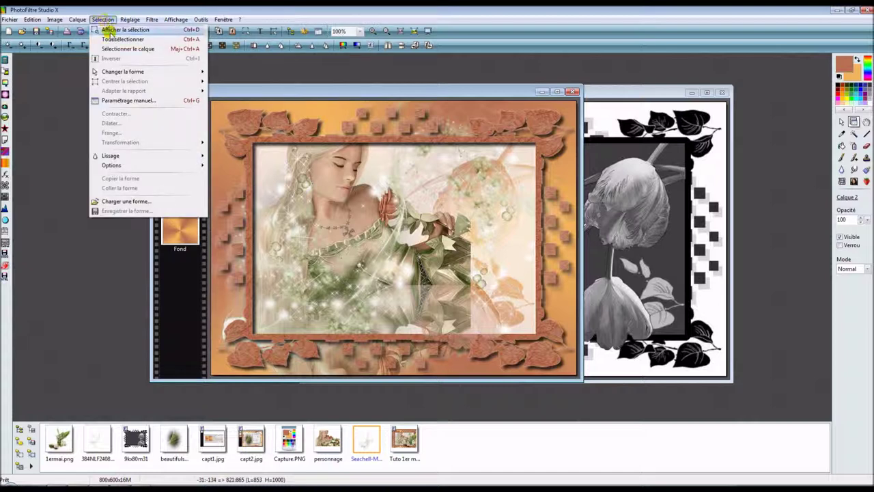
click(125, 31)
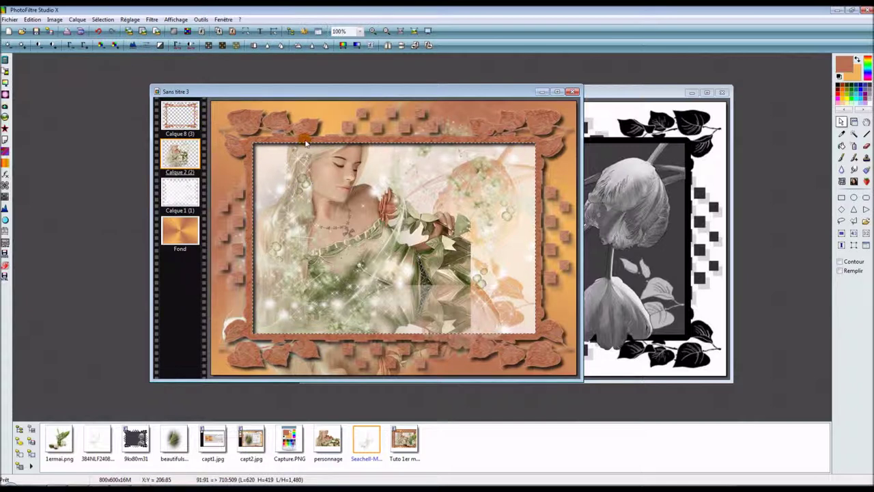
click(103, 19)
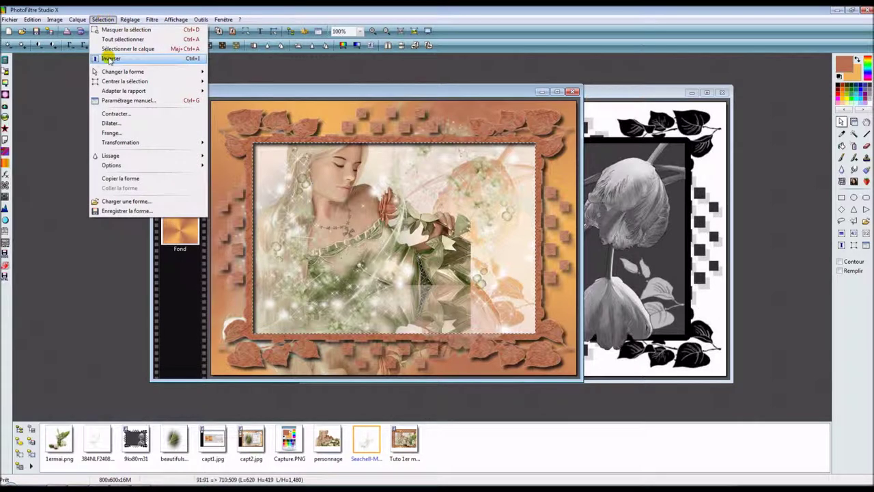
click(110, 61)
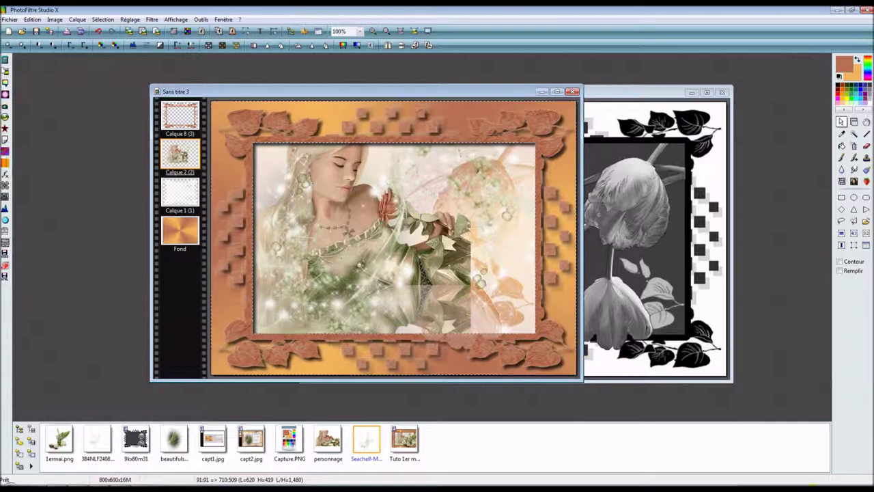
right_click(785, 487)
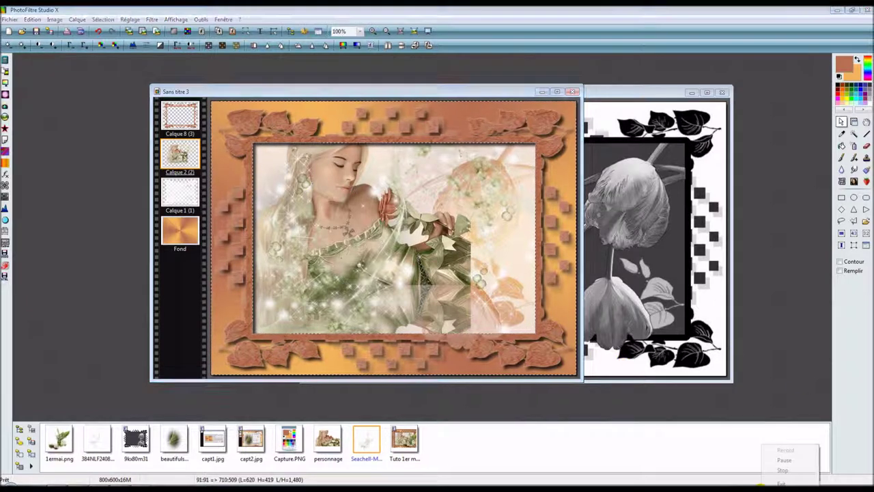
click(785, 461)
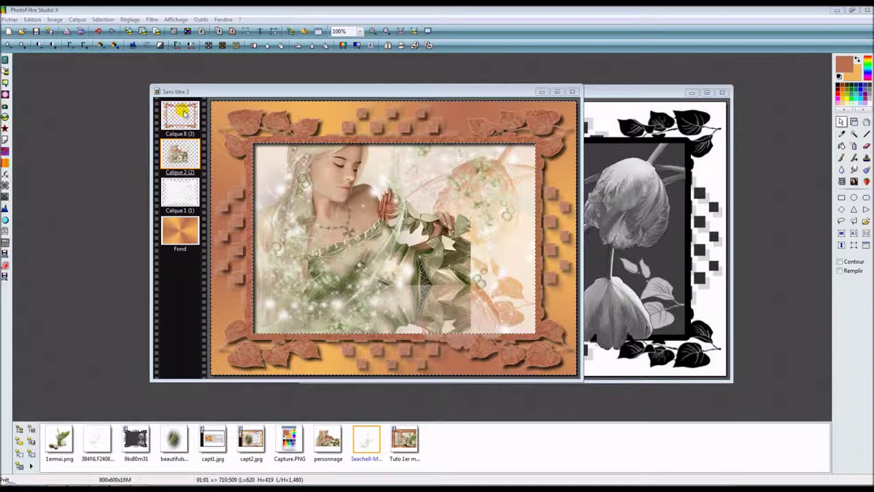
click(106, 19)
click(111, 31)
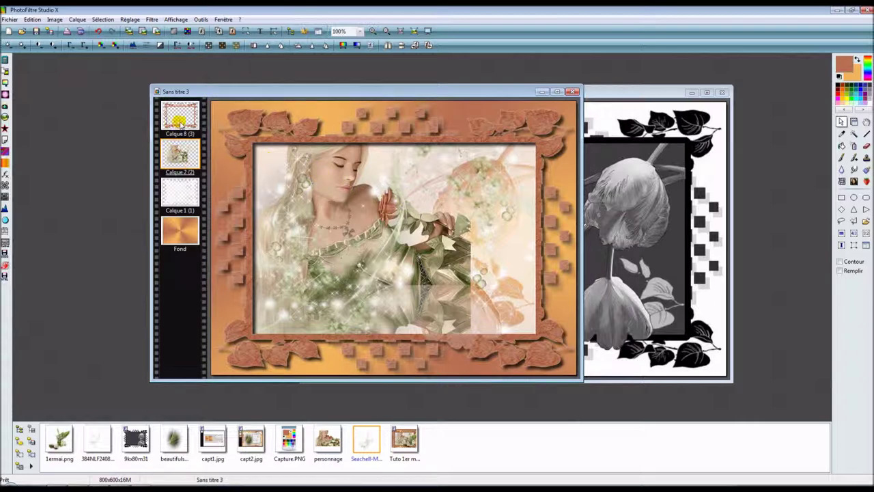
Step: Accept Calque 1's Lissé drop shadow with radius 6 and shift the layer to X -1, Y -1
click(177, 196)
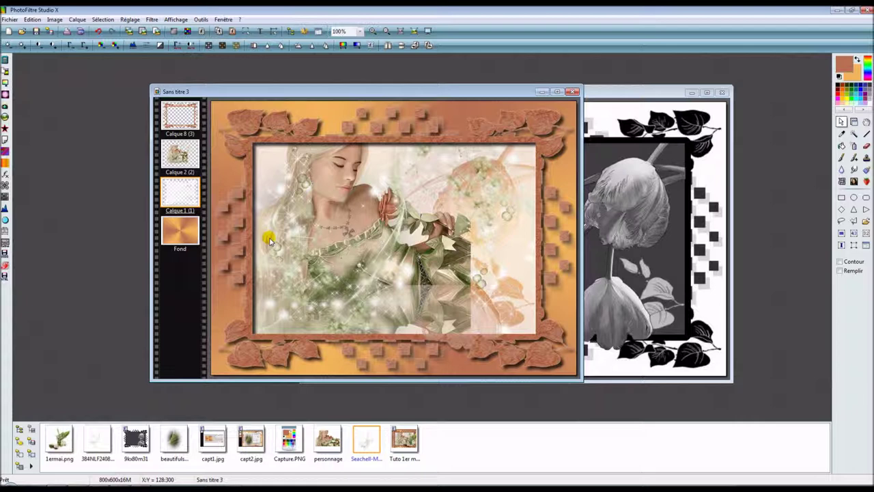
double_click(183, 195)
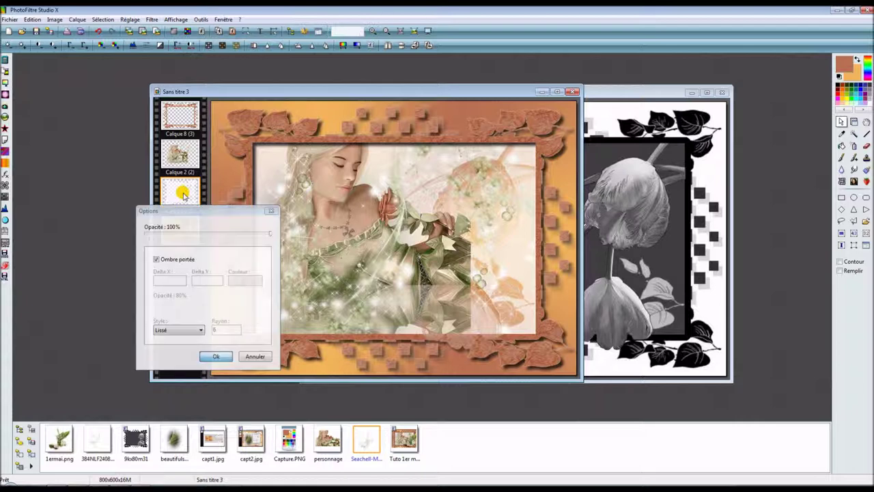
click(211, 353)
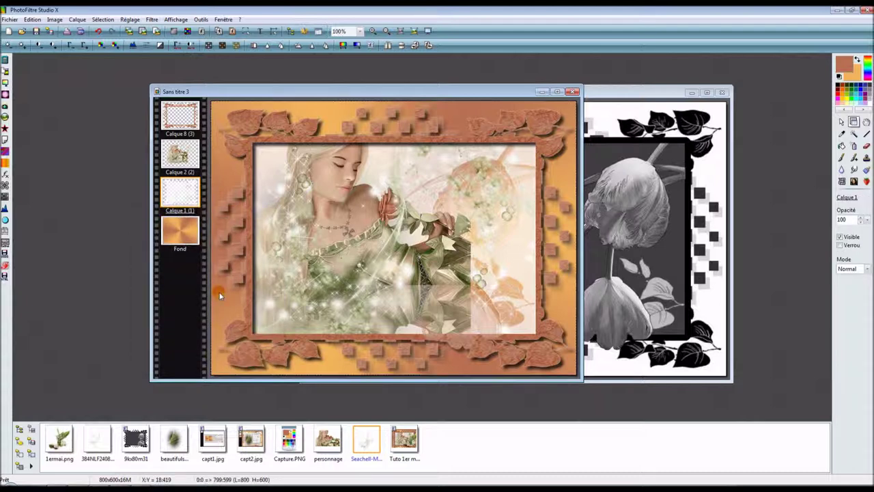
key(Left)
key(Left)
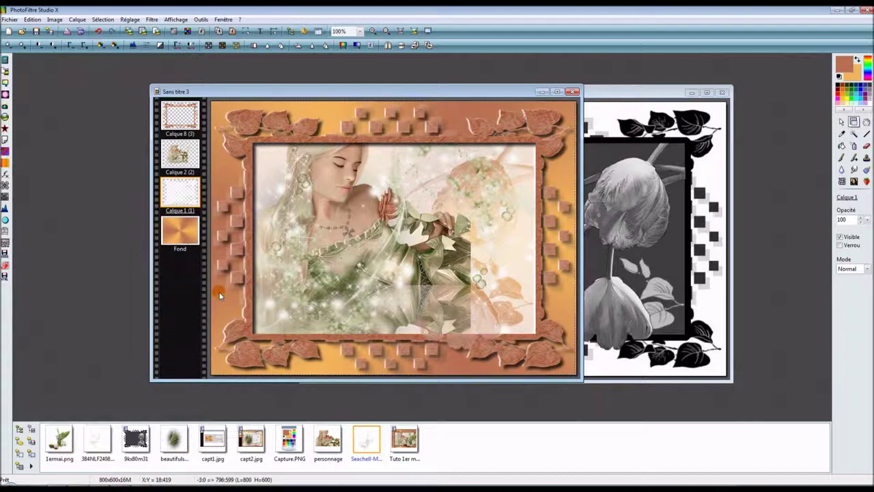
key(Right)
key(Right)
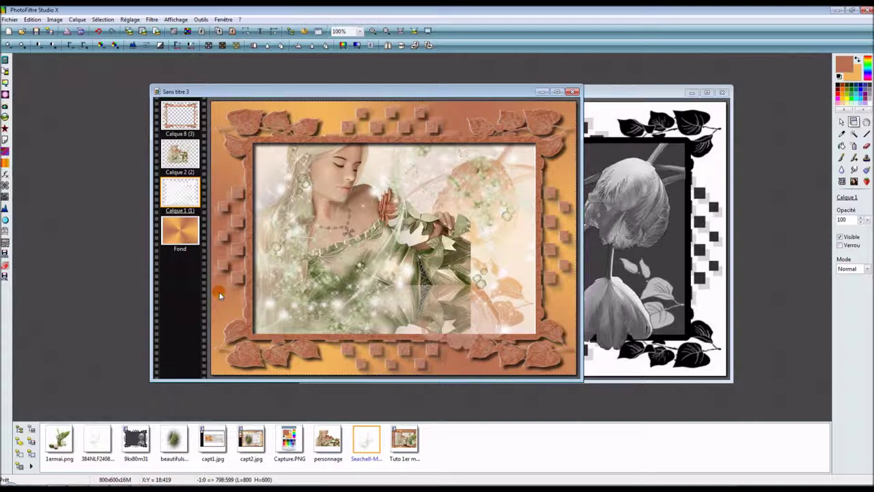
key(Up)
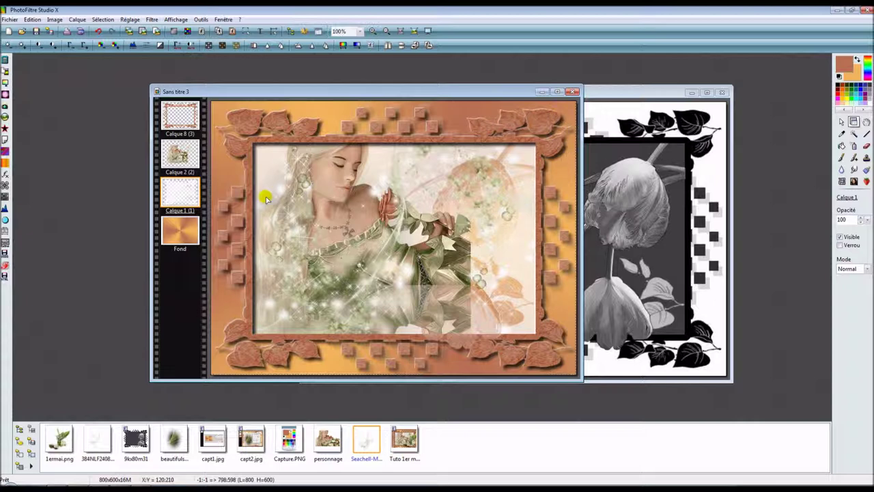
Step: Insert 1ermai.png as a layer above Calque 8 and move it over the frame's lower-right corner, about X 349, Y 81
click(177, 122)
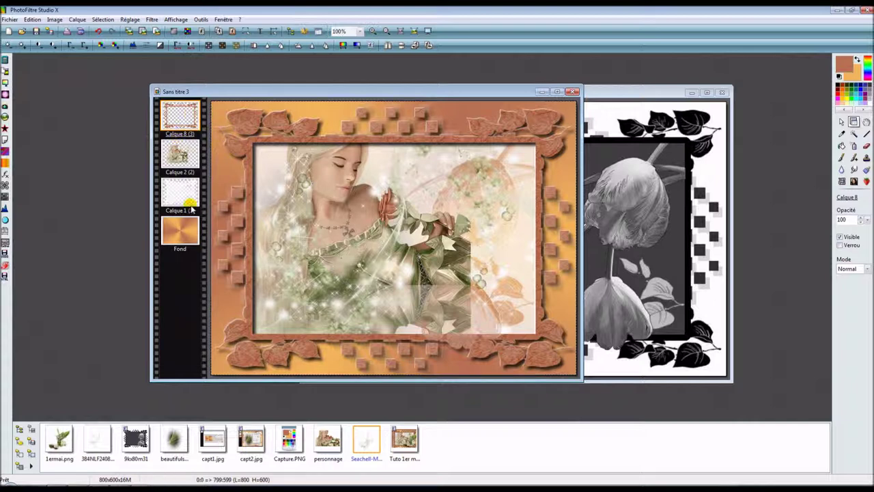
click(60, 456)
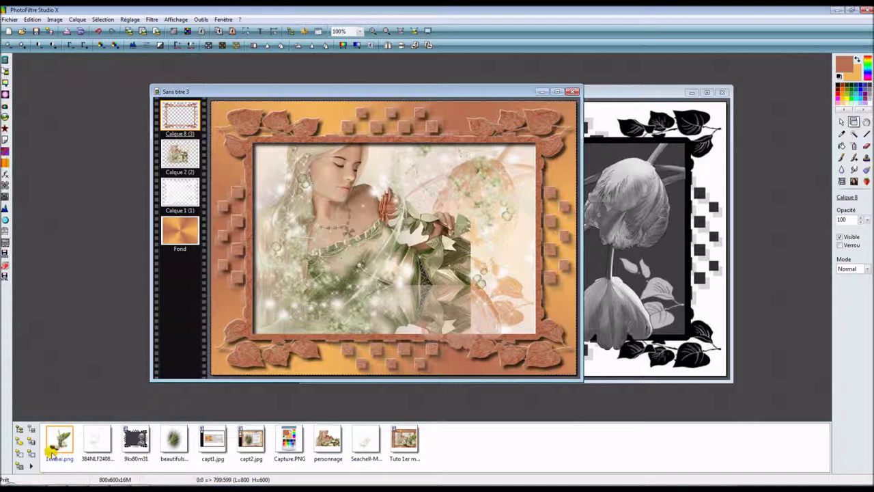
drag(54, 444, 513, 292)
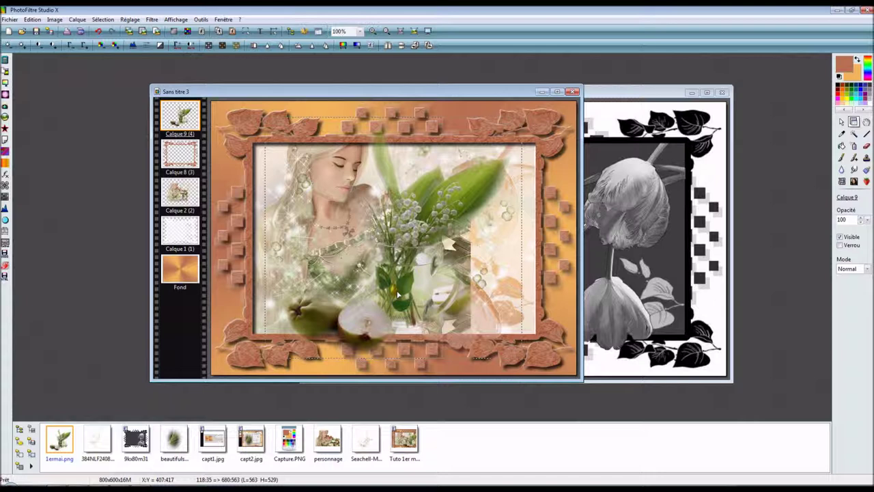
drag(398, 294, 504, 316)
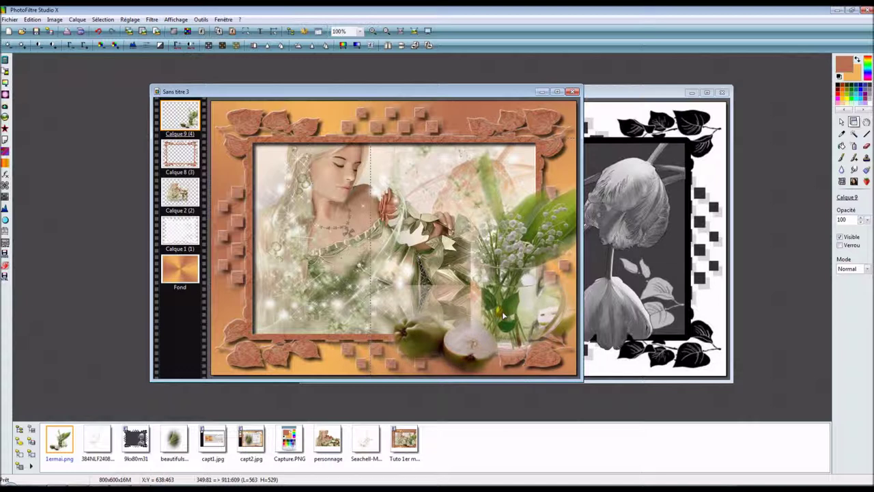
Step: Fine-tune the lily-of-the-valley layer's placement over the frame's lower-right corner to X 320, Y 65
key(Left)
key(Left)
key(Left)
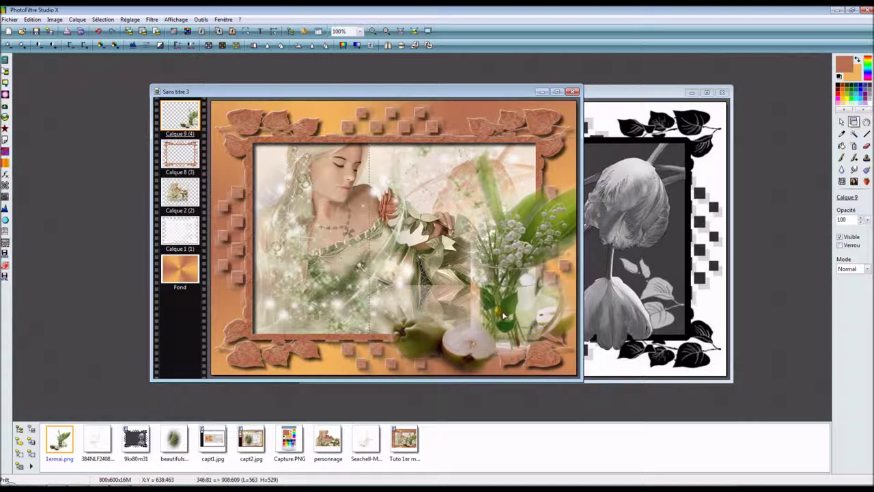
key(Left)
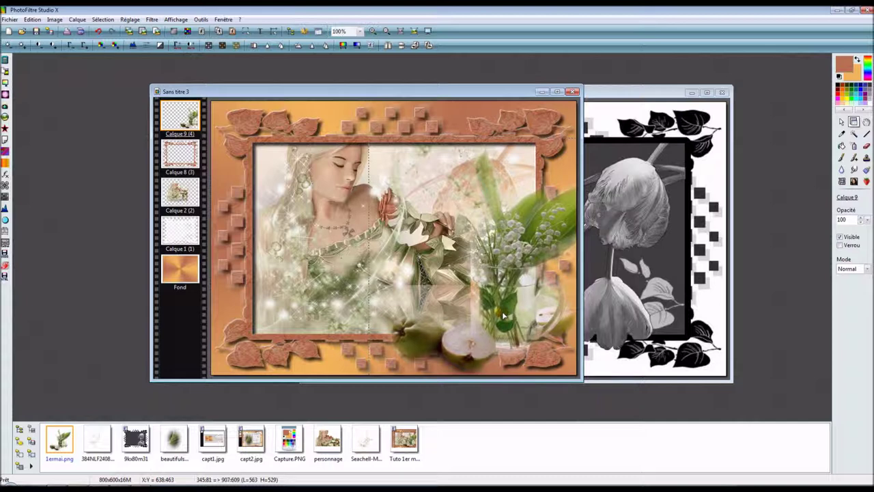
key(Left)
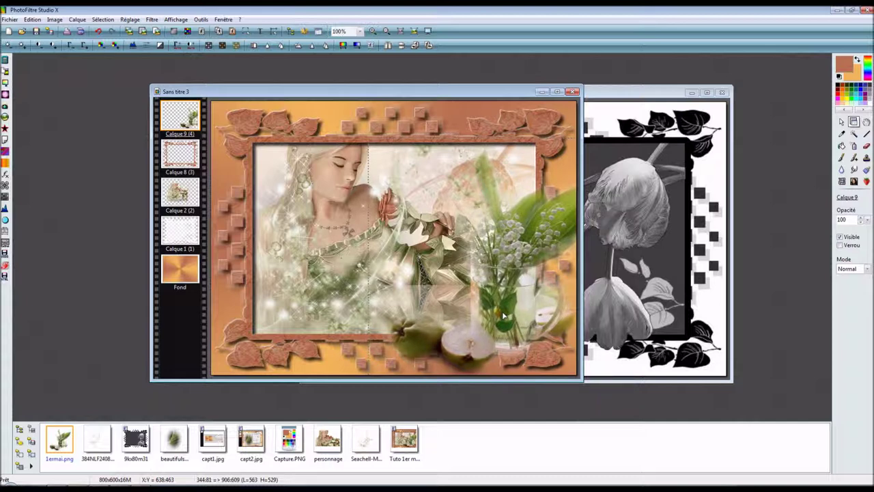
key(Right)
key(Right)
key(Right)
key(Right)
key(Right)
key(Right)
key(Right)
key(Right)
key(Right)
key(Right)
key(Right)
key(Right)
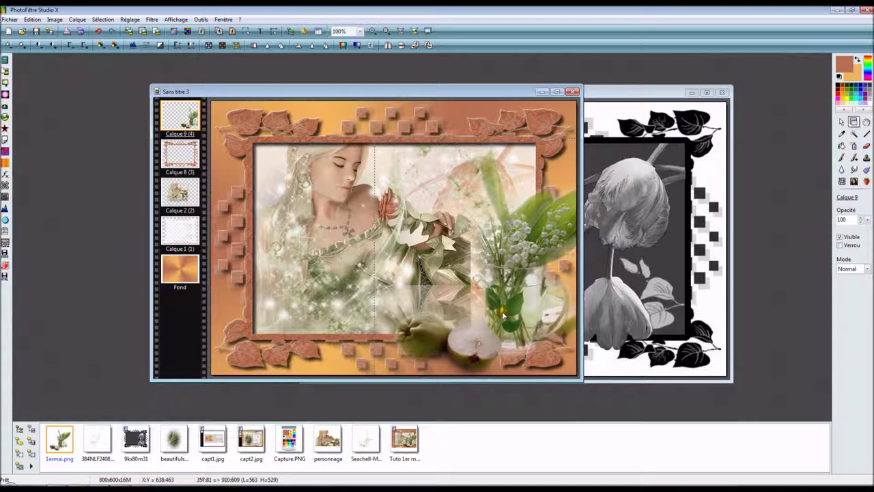
key(Left)
key(Left)
key(Left)
key(Left)
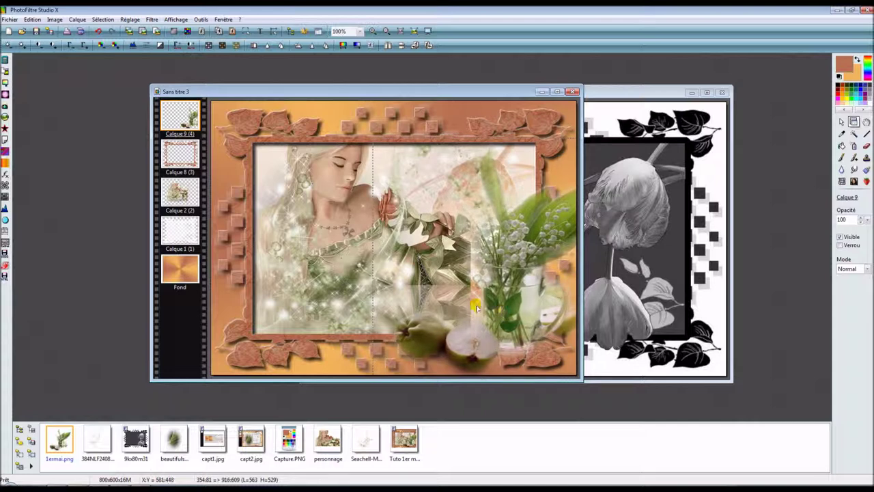
drag(480, 345, 462, 346)
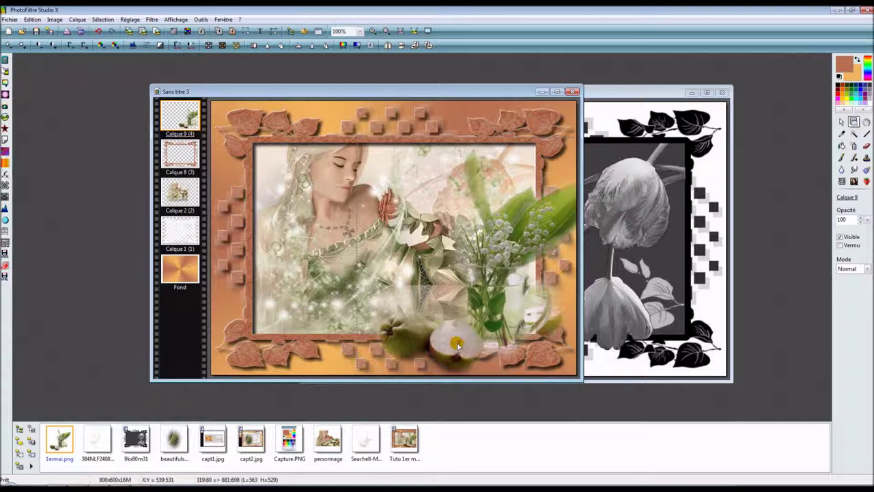
key(Right)
key(Up)
key(Up)
key(Up)
key(Up)
key(Up)
key(Up)
key(Up)
key(Up)
key(Up)
key(Up)
key(Up)
key(Up)
key(Up)
key(Up)
key(Up)
key(Up)
key(Up)
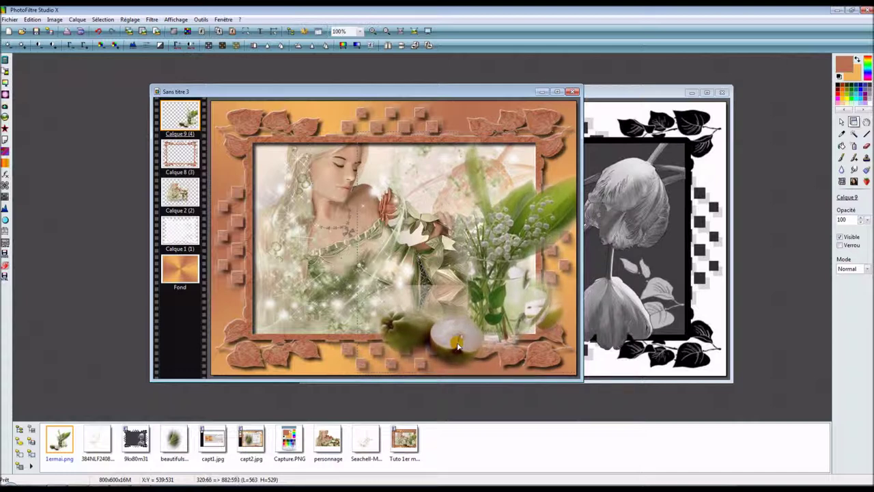
key(Up)
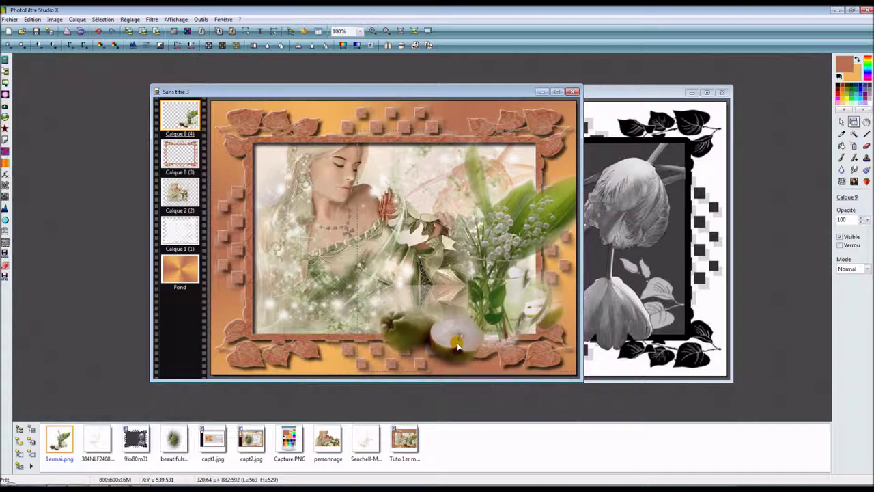
key(Down)
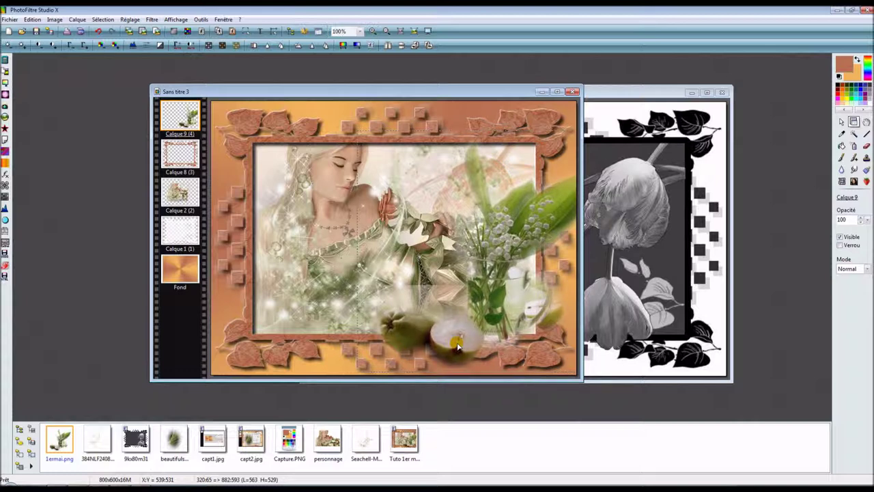
Step: Duplicate the lily-of-the-valley layer and merge the copy down into Calque 9
right_click(179, 120)
click(230, 275)
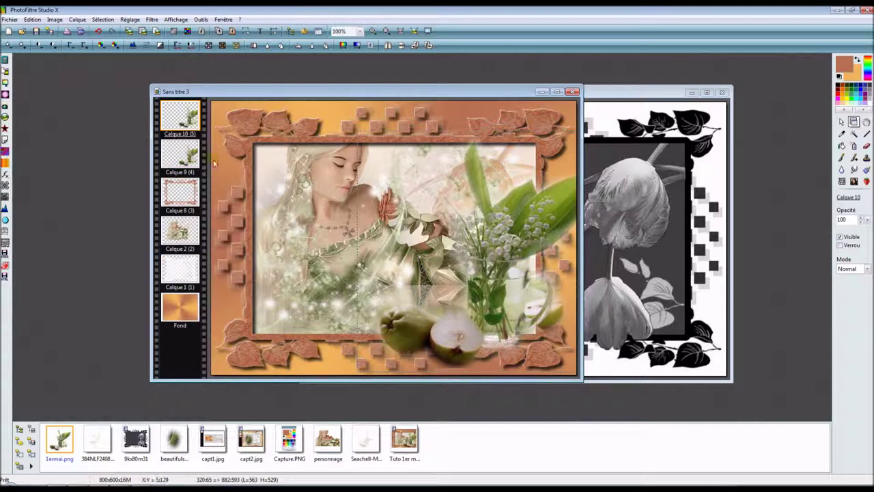
drag(234, 89, 192, 89)
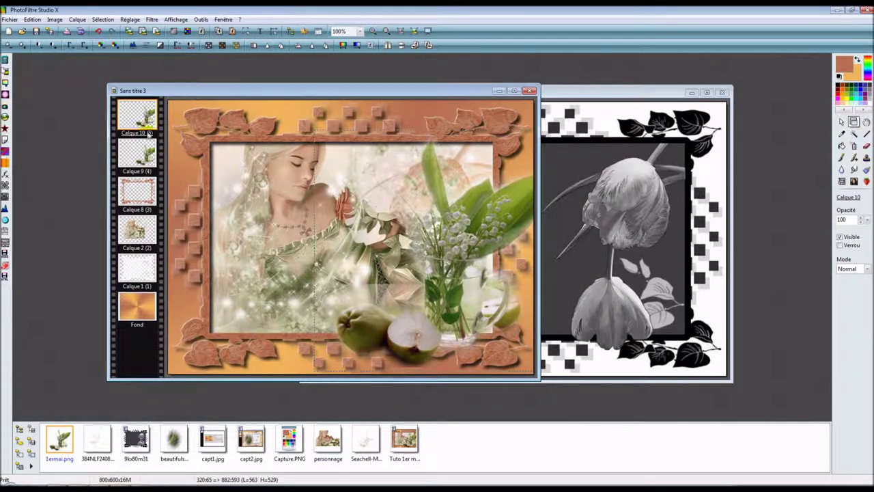
right_click(133, 123)
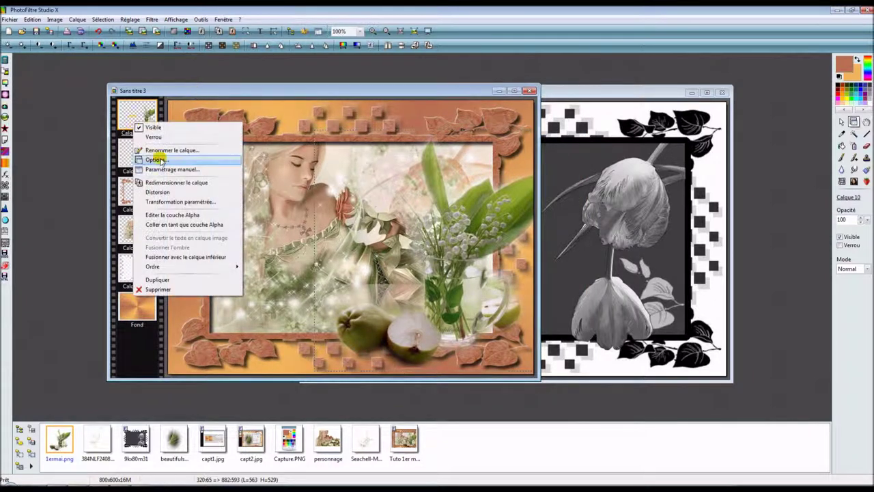
click(181, 257)
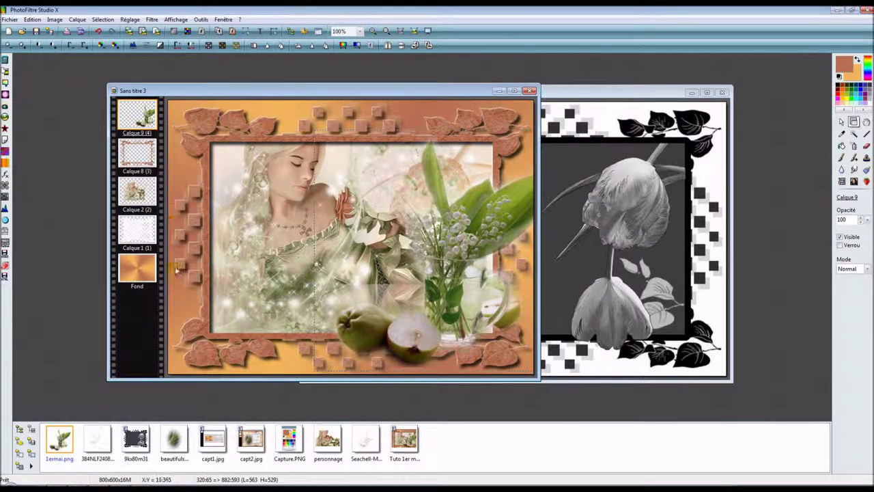
Step: Apply a Texture filter to the Fond layer and merge all layers of the image
click(138, 274)
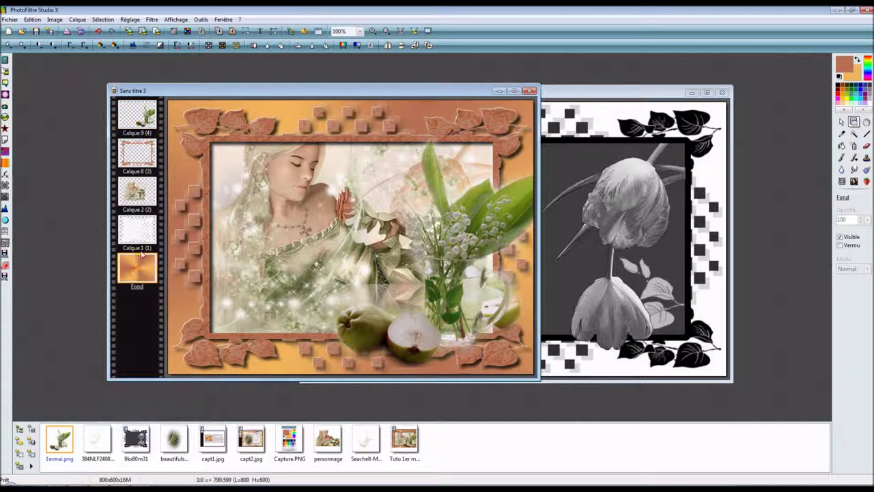
click(152, 19)
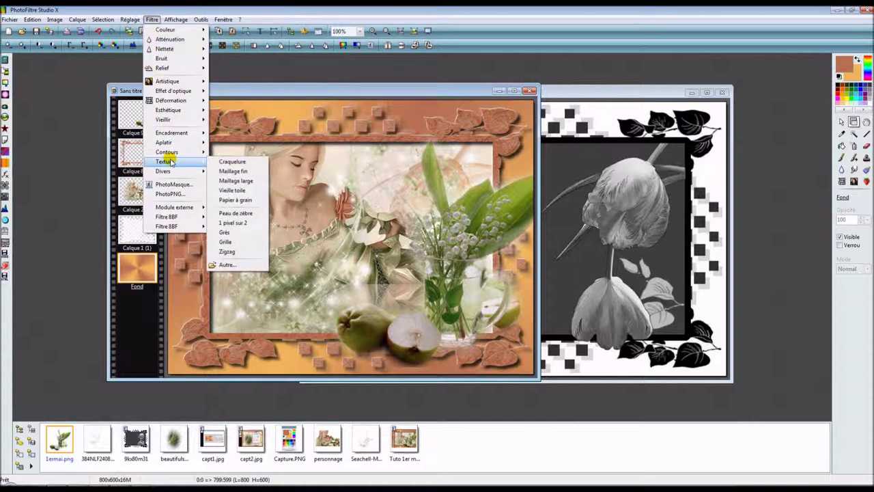
click(266, 257)
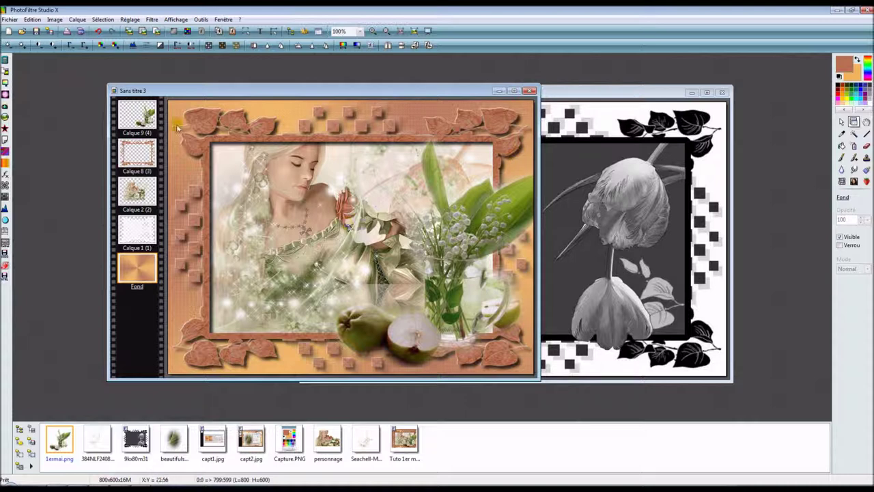
click(77, 19)
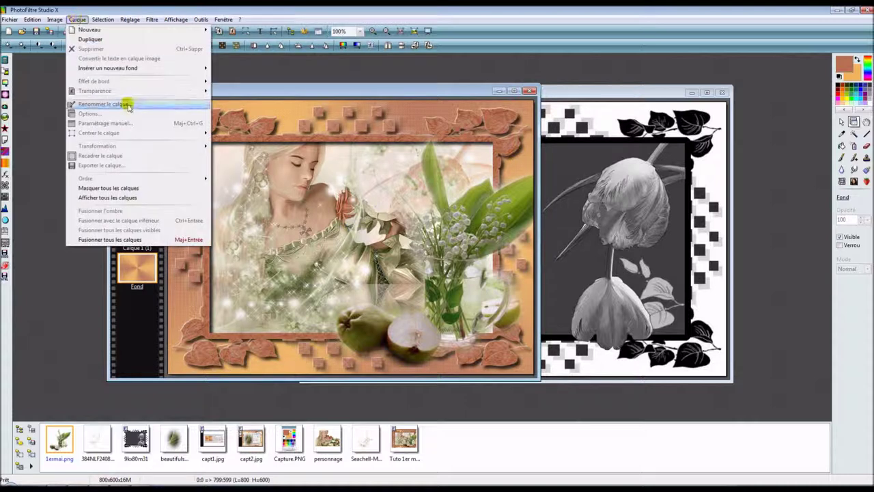
click(141, 238)
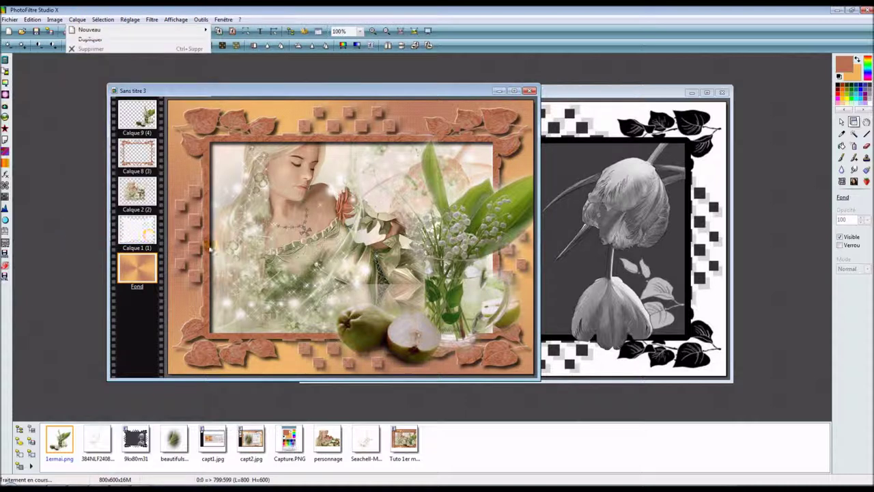
Step: Select the whole image and outline it with a contour 5 wide in brown, RGB 180, 111, 79
click(102, 19)
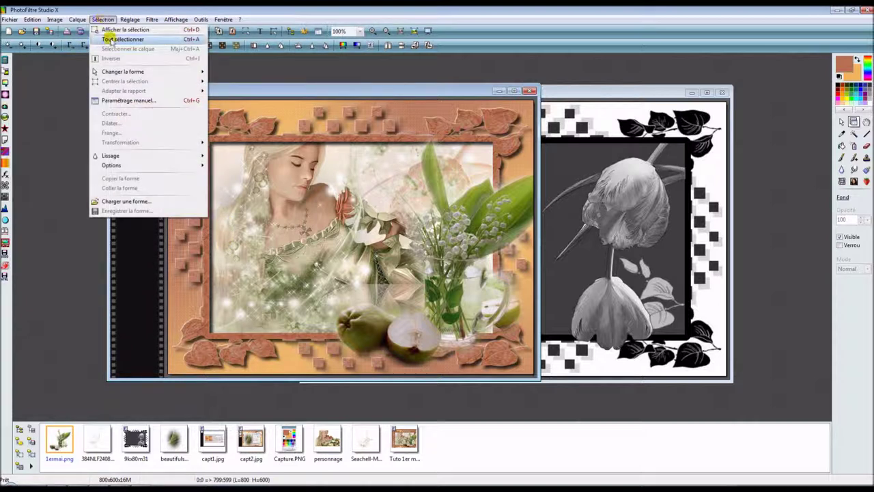
click(111, 41)
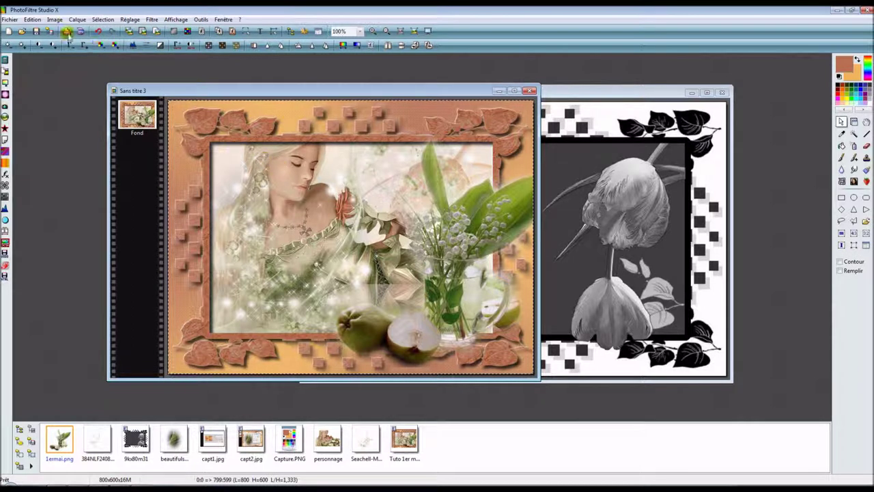
click(33, 20)
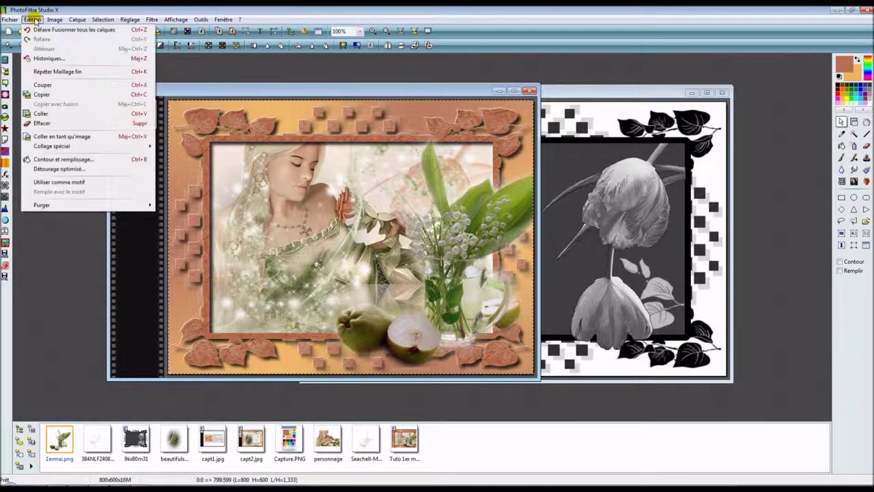
click(83, 159)
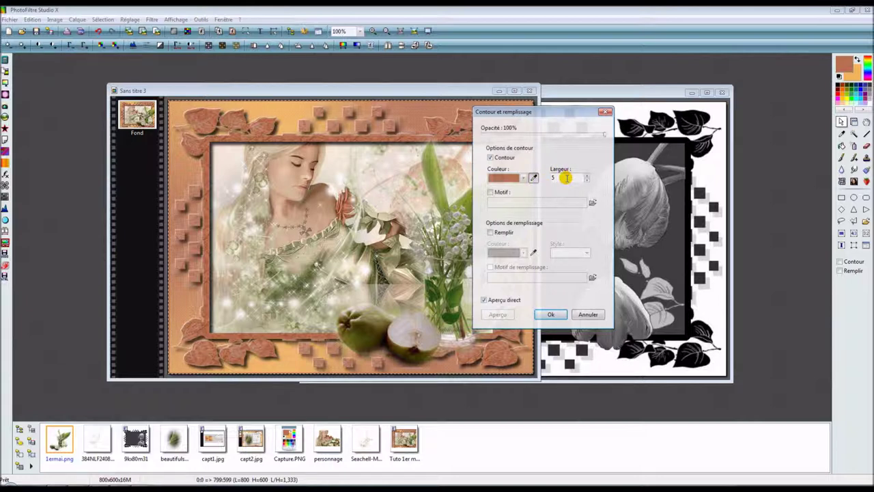
click(524, 178)
click(525, 247)
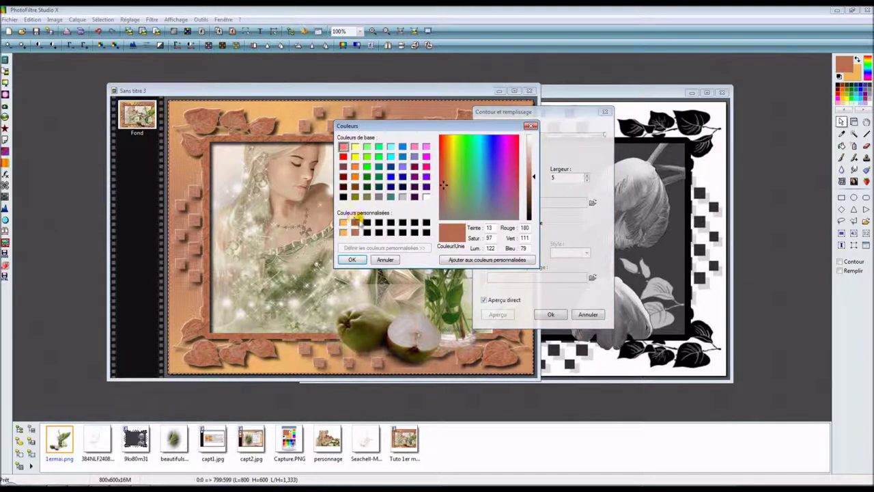
click(355, 260)
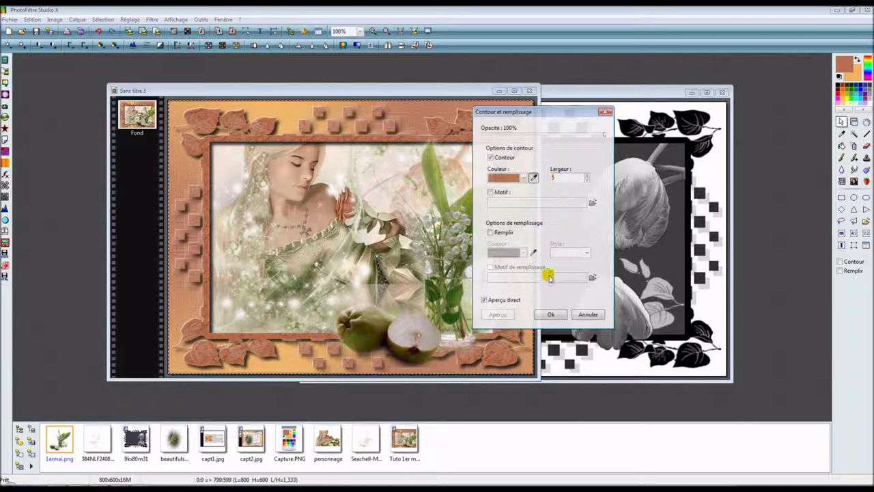
click(552, 314)
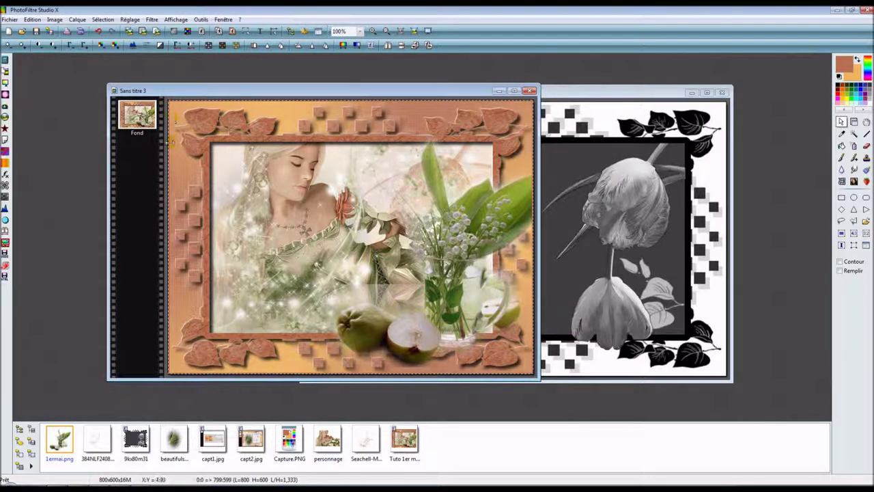
Step: Apply the AAA Frames Foto Frame filter with a width of 5 to the selection, and hide the selection
click(152, 19)
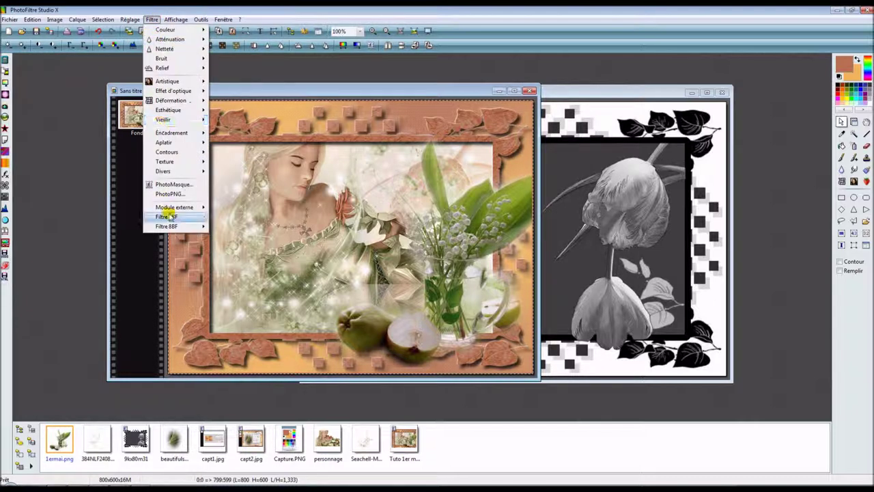
mouse_move(168, 216)
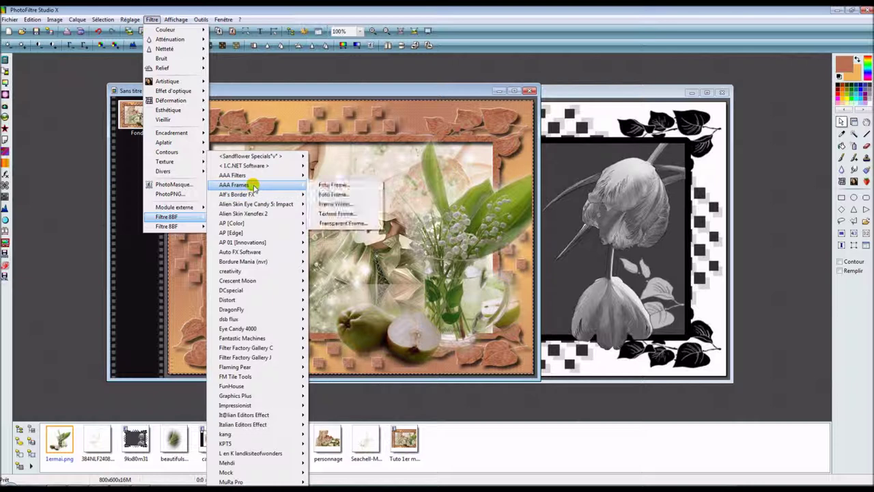
click(334, 185)
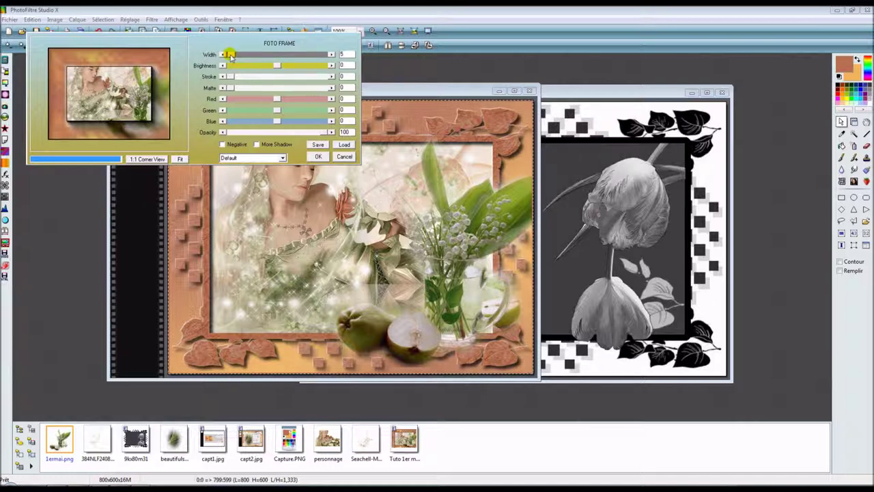
click(316, 156)
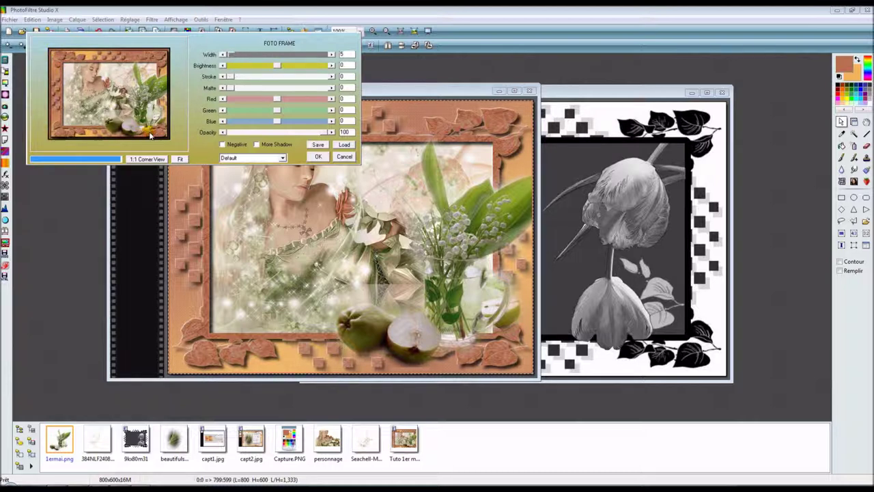
click(319, 156)
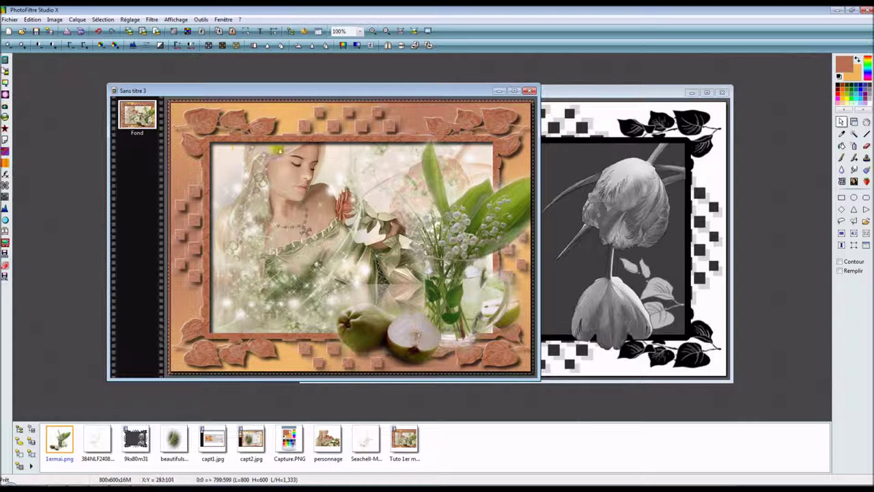
click(103, 19)
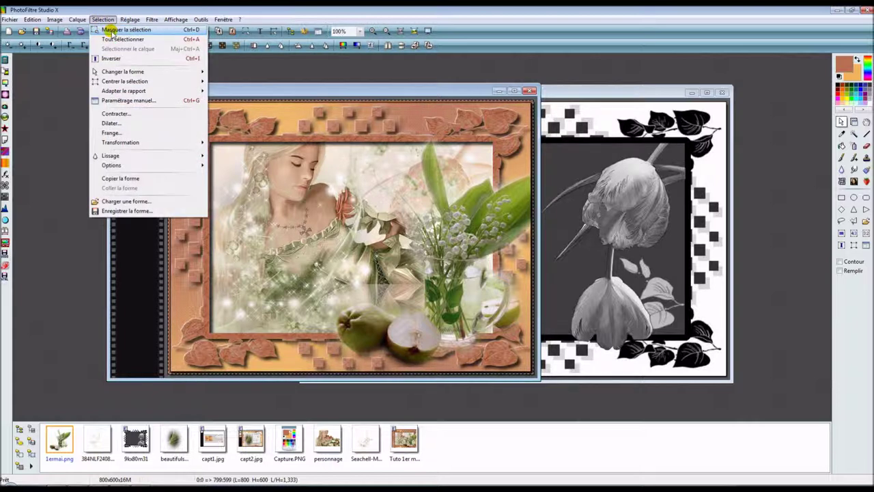
click(109, 30)
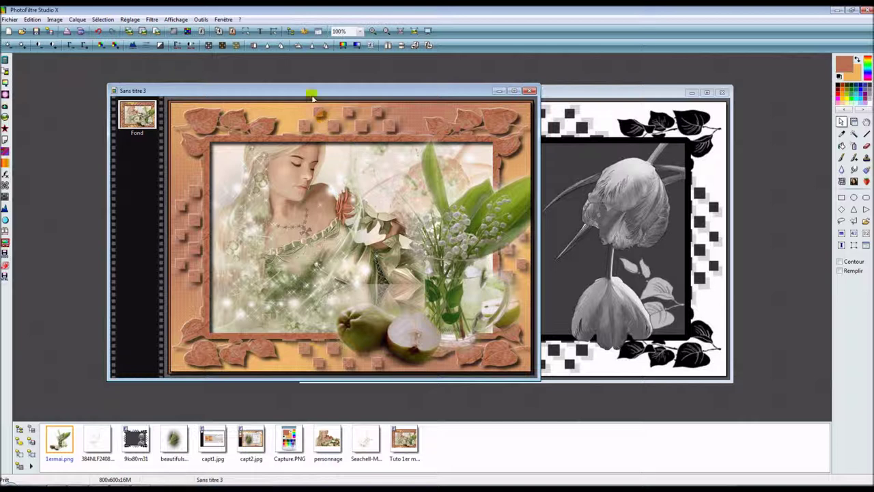
Step: Add the author's signature as a text layer in Martina size 18 with drop shadow and the Bois02.jpg fill pattern
click(258, 32)
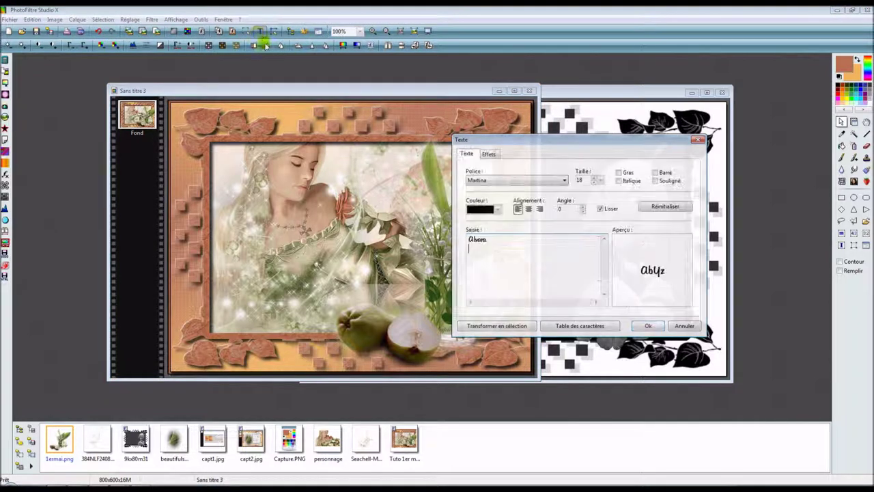
click(488, 154)
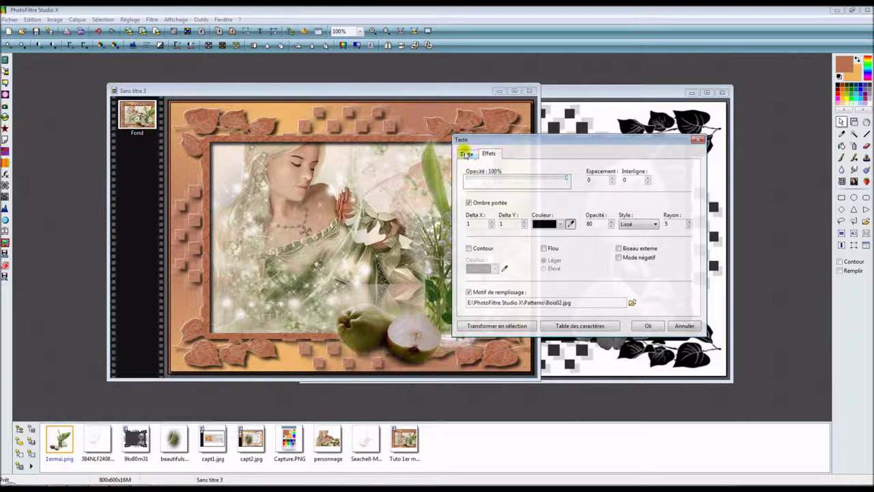
click(466, 154)
click(648, 325)
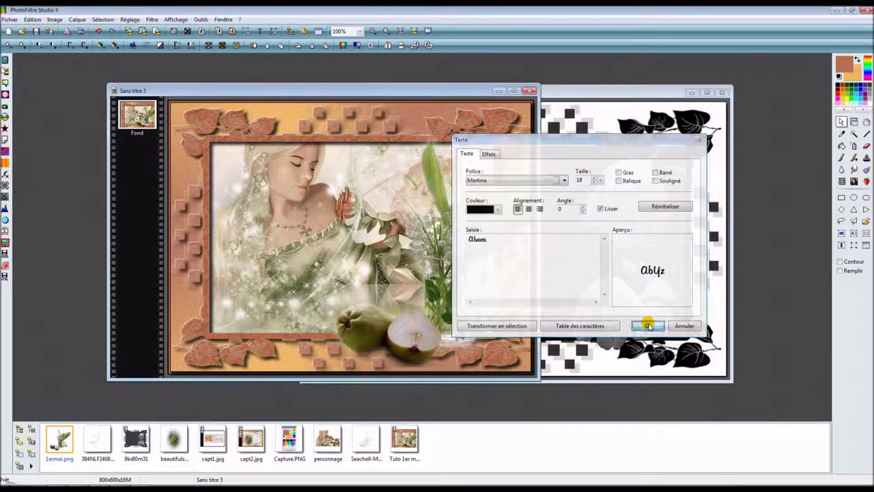
Step: Move the signature text onto the frame's lower edge near the pears, about X 569, Y 568, and merge all layers
drag(345, 238, 441, 368)
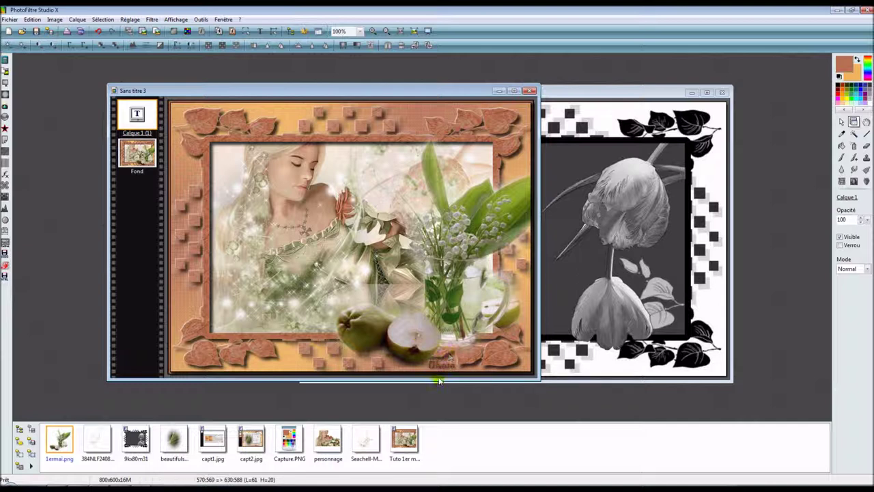
click(444, 374)
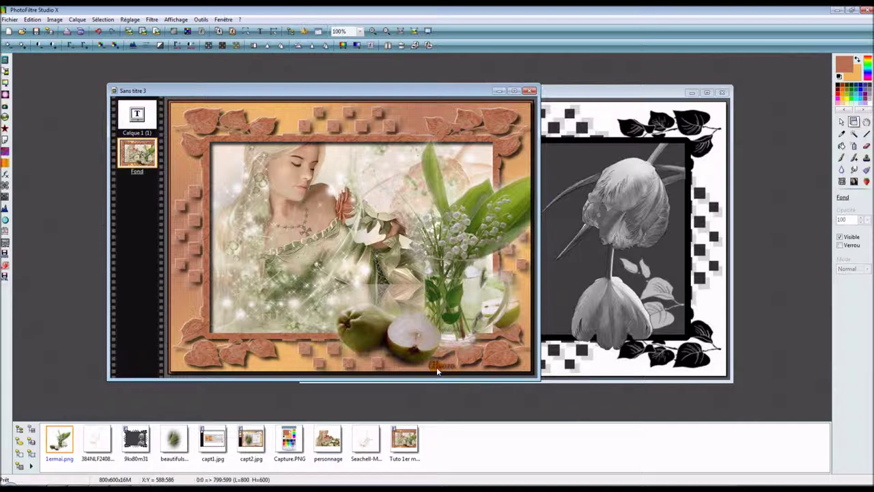
click(437, 367)
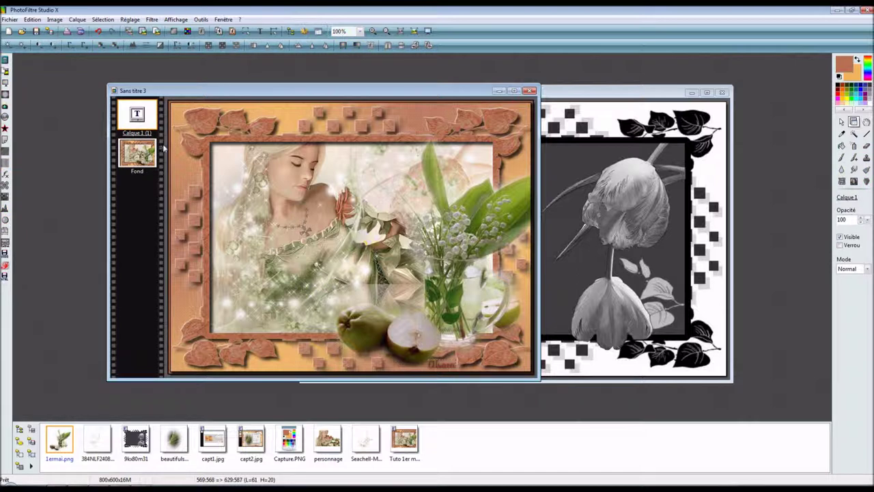
click(77, 19)
click(133, 239)
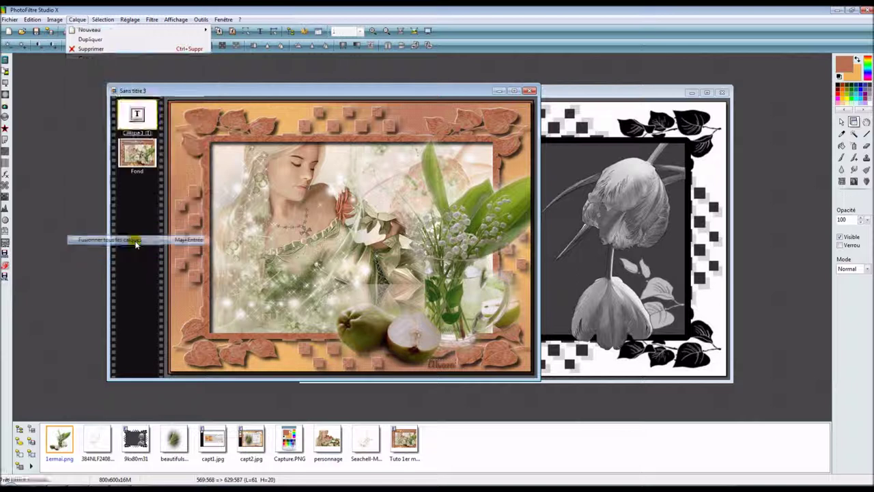
drag(331, 89, 306, 99)
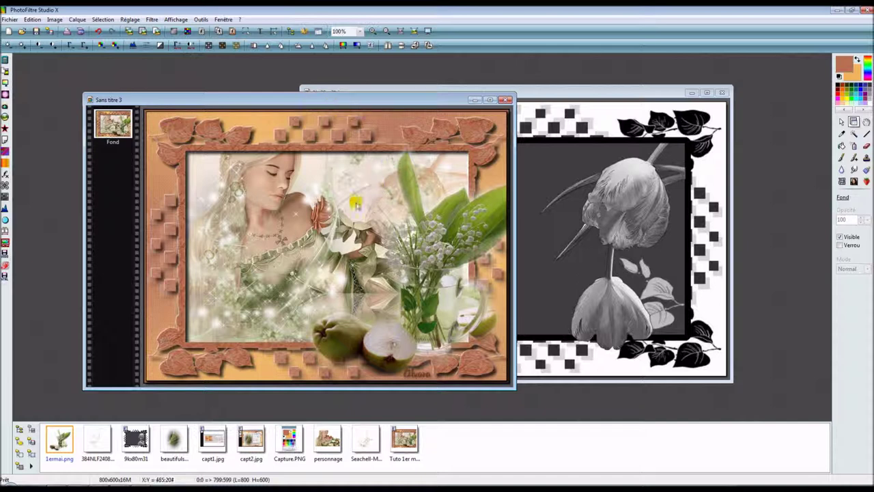
right_click(749, 481)
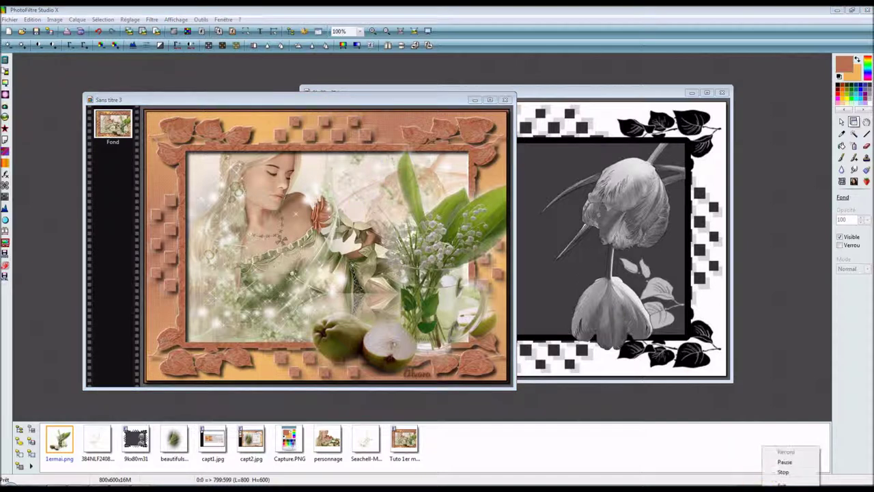